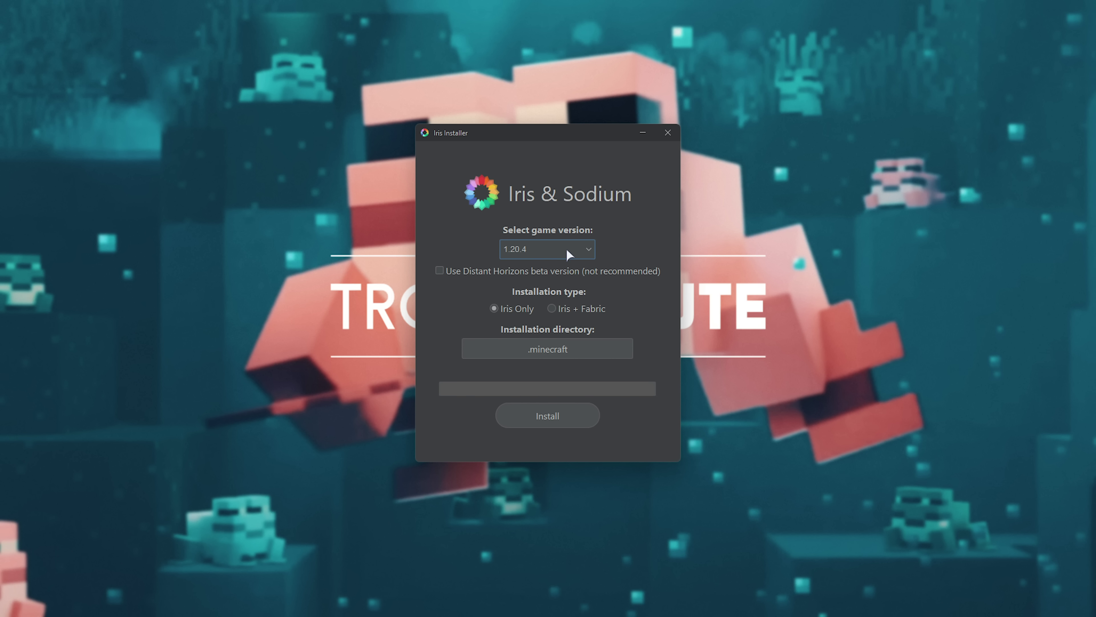
# - Install Iris + Fabric for game version 1.20.4 and confirm updating the existing mods folder
pyautogui.click(569, 254)
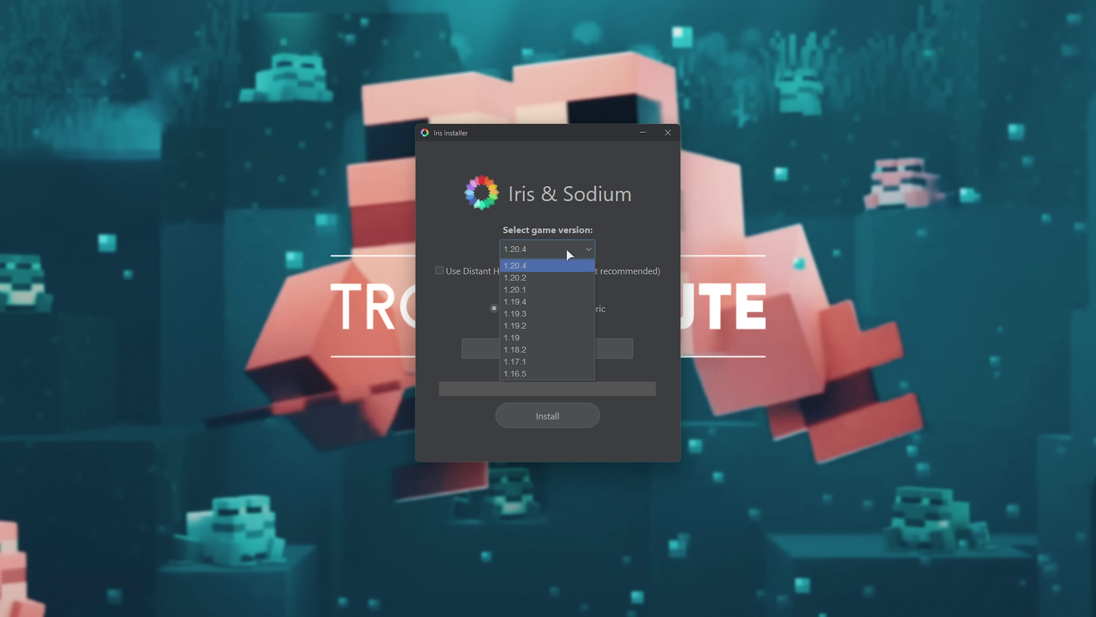
pyautogui.click(529, 266)
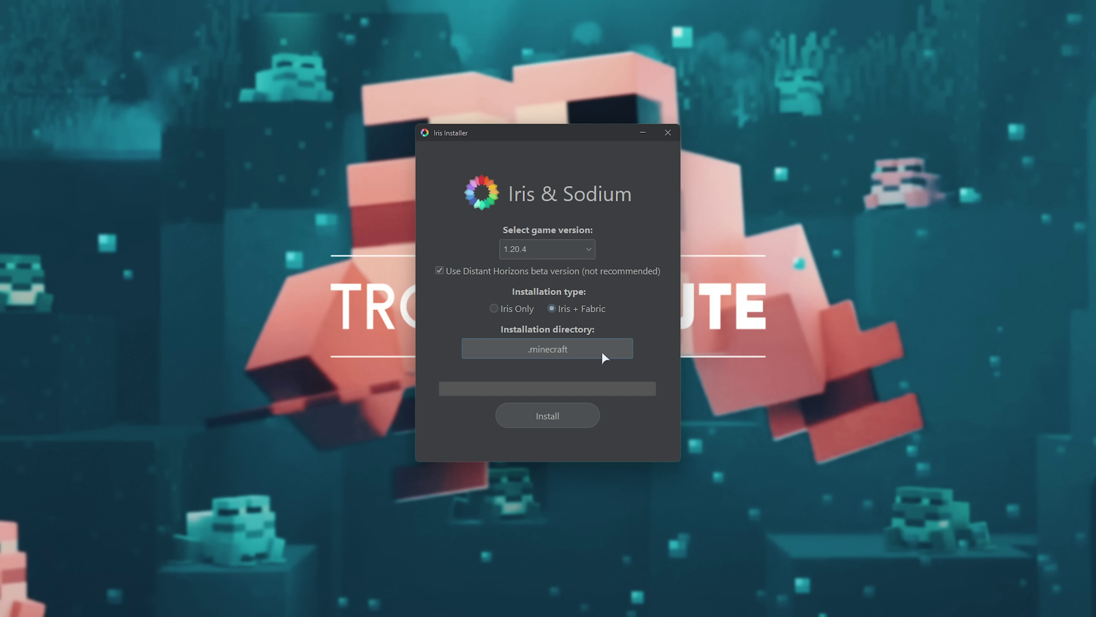
pyautogui.click(556, 417)
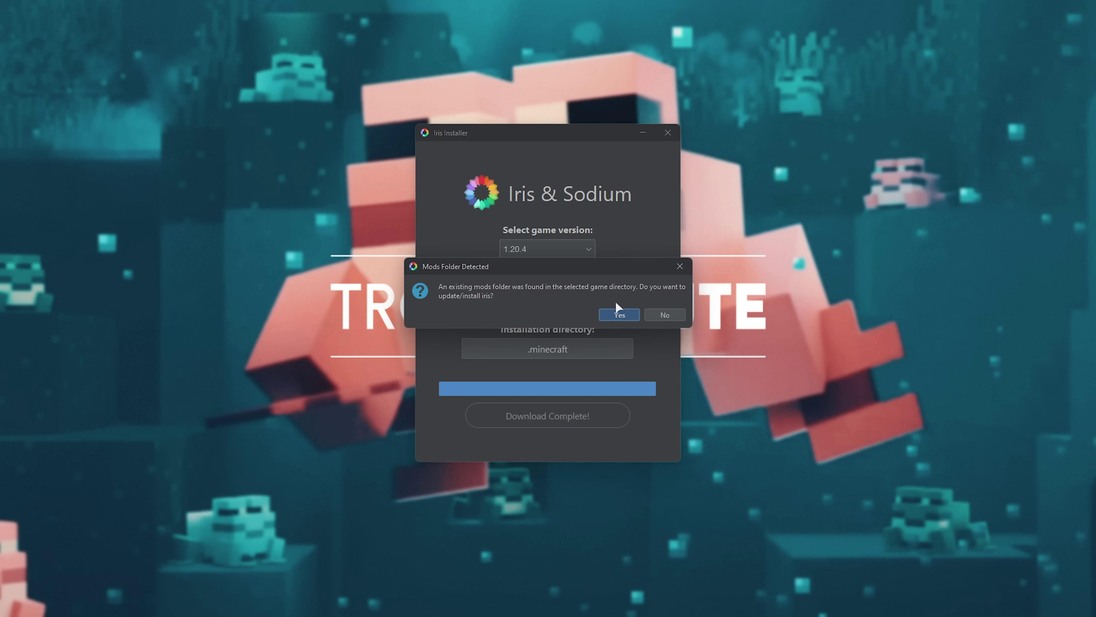
pyautogui.click(624, 314)
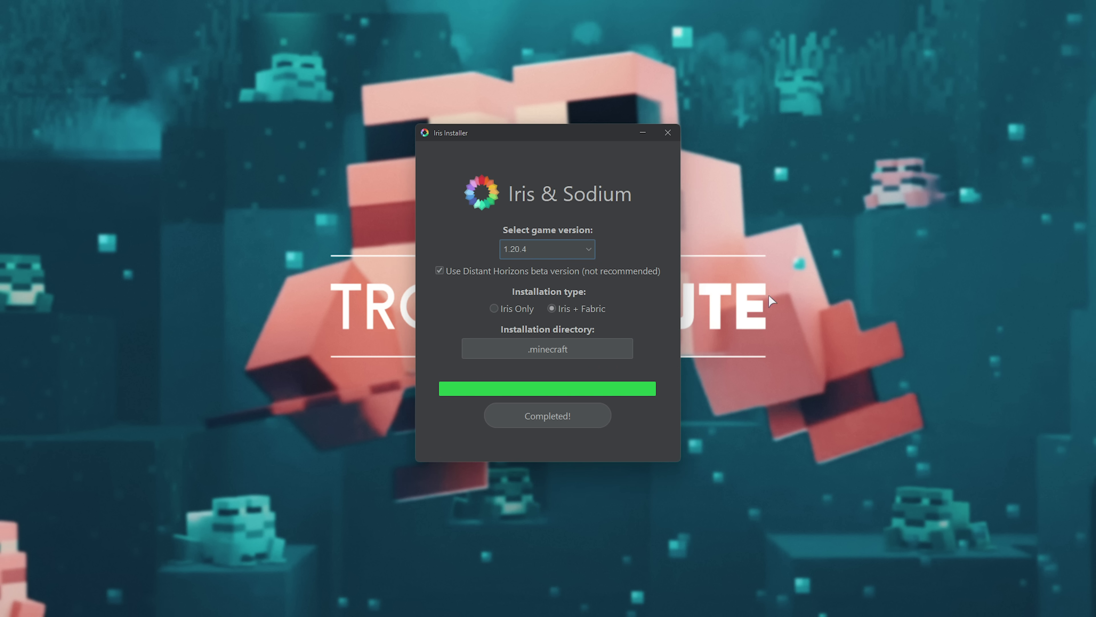
# - Close the installer, select Fabric Loader 1.20.4 in the launcher, and view the Installations list
pyautogui.click(669, 134)
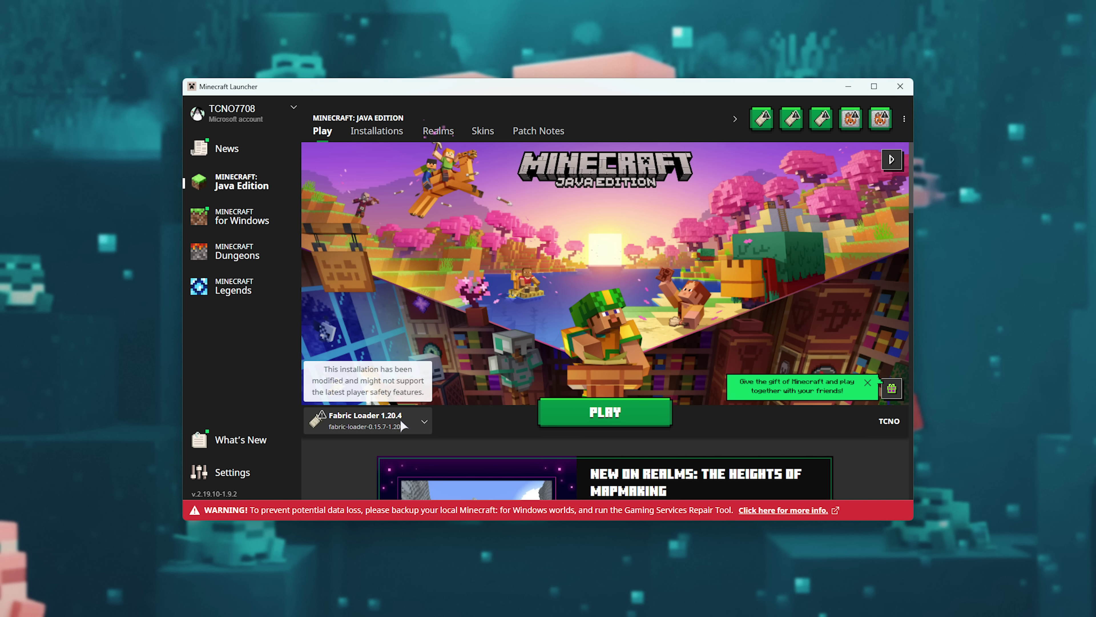
pyautogui.click(401, 422)
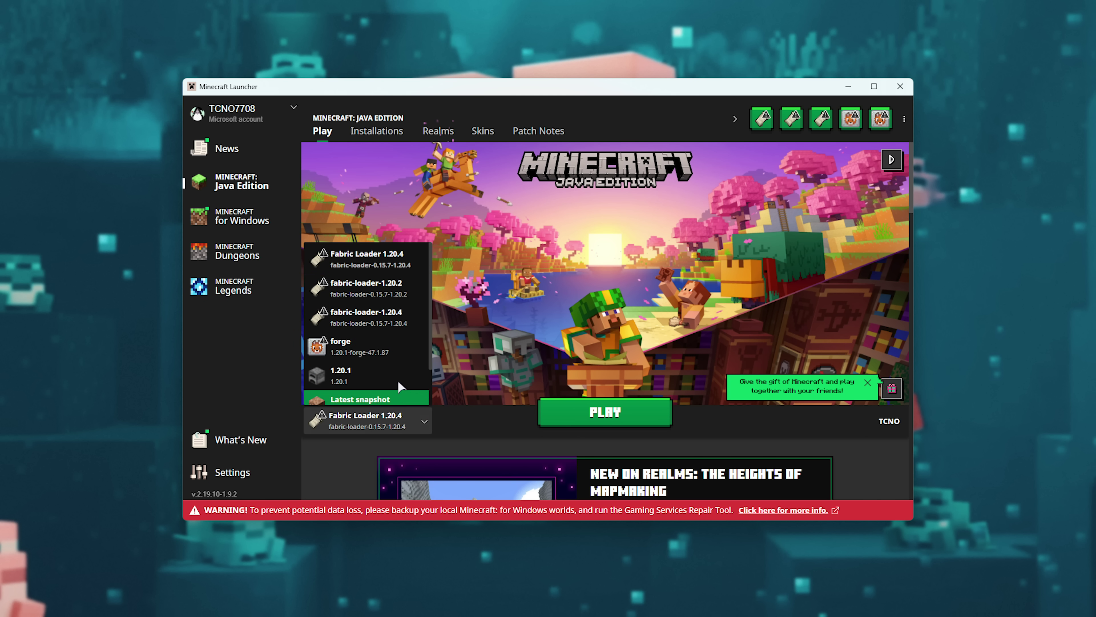
pyautogui.scroll(-3, 398, 371)
pyautogui.scroll(3, 399, 369)
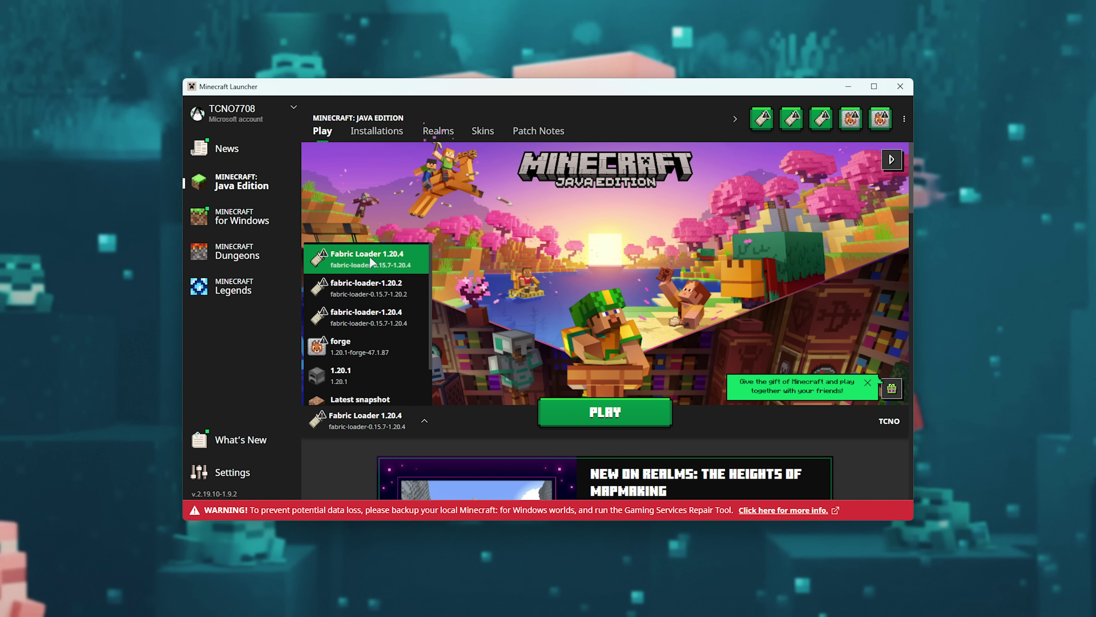
pyautogui.click(389, 259)
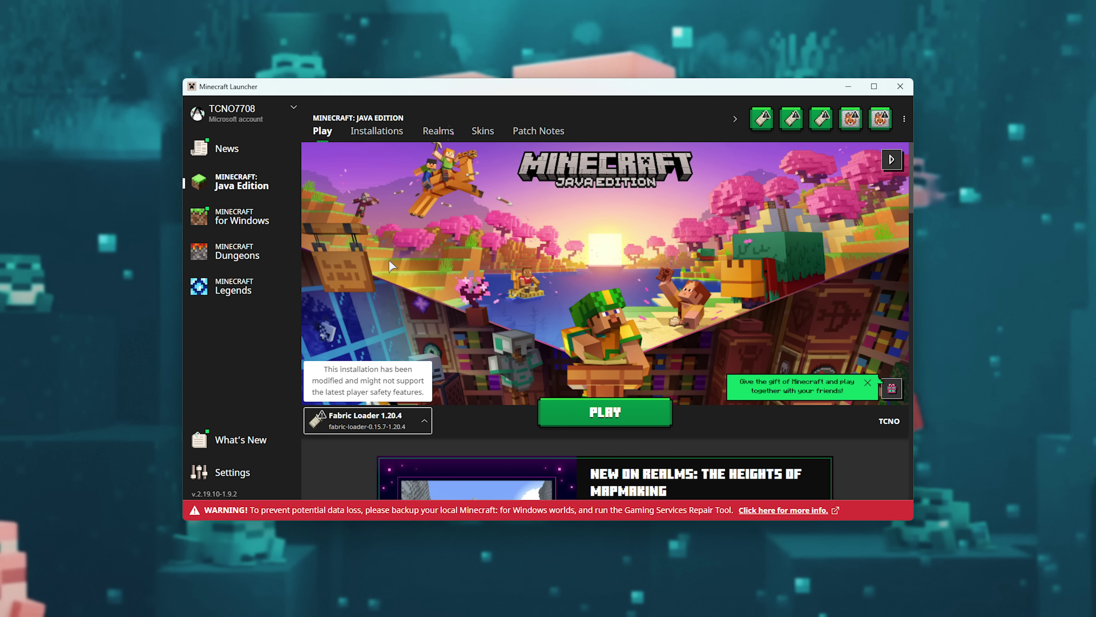
pyautogui.click(370, 131)
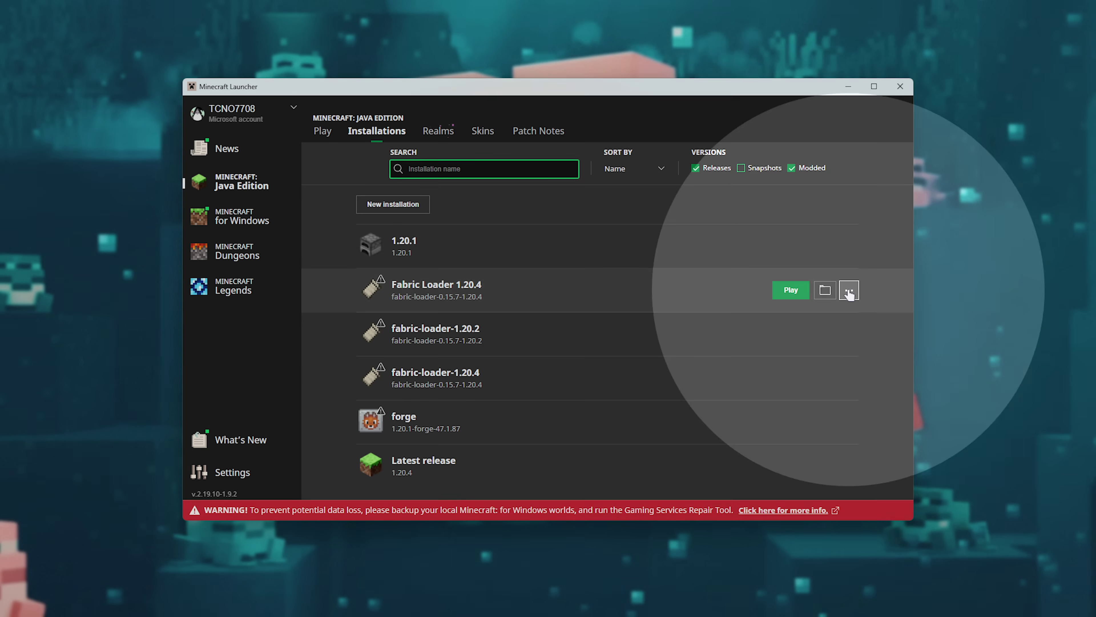
# - Edit Fabric Loader 1.20.4, expand More Options, and select the -Xmx2G JVM argument
pyautogui.click(849, 292)
pyautogui.click(829, 310)
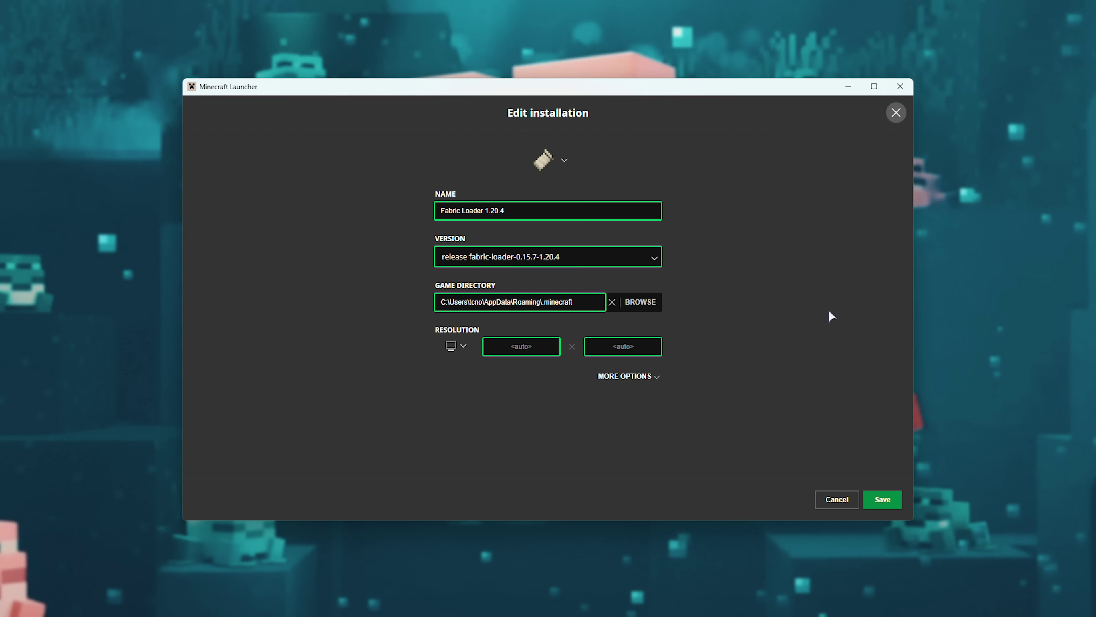
pyautogui.click(628, 376)
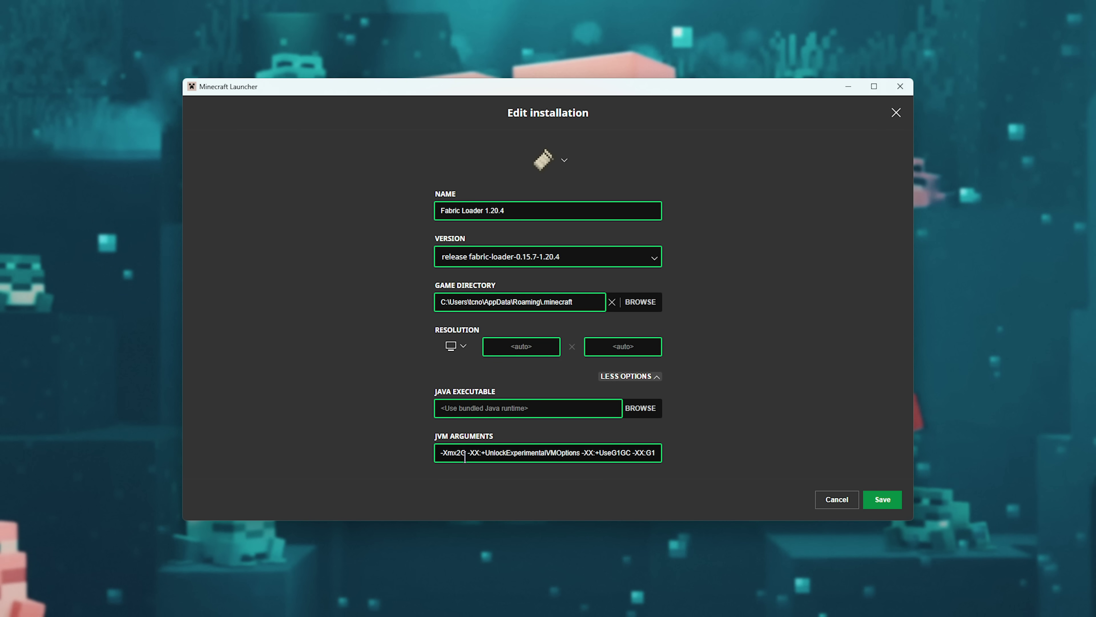
pyautogui.moveTo(465, 457); pyautogui.dragTo(420, 466)
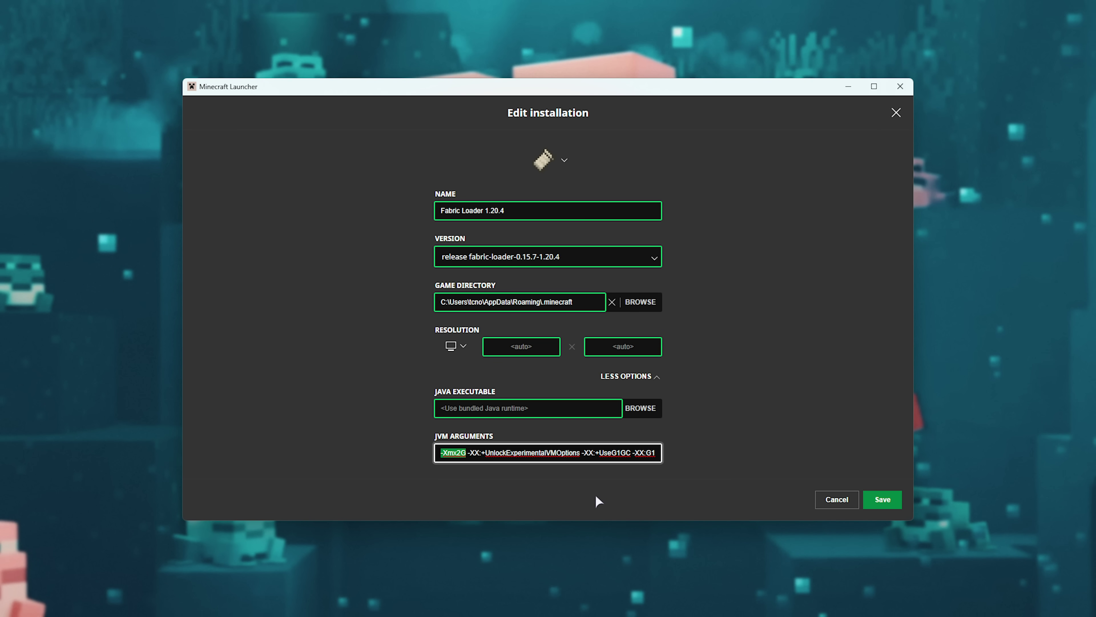
# - Check Task Manager's Memory page: 128 GB installed, about 97.6 GB available
pyautogui.hotkey('alt', 'Tab')
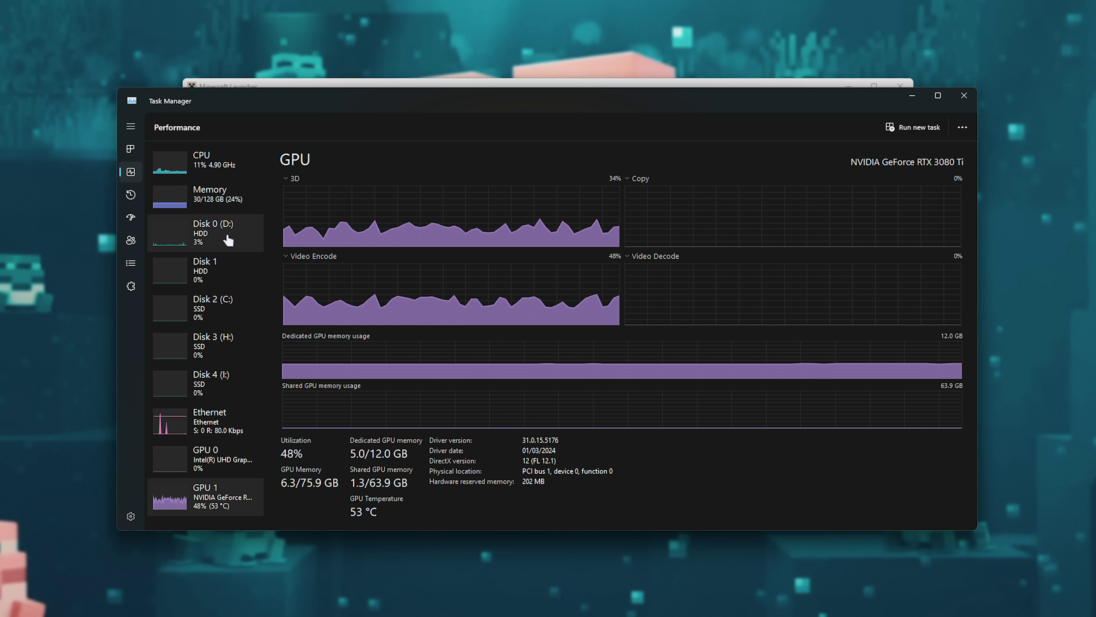
pyautogui.click(213, 198)
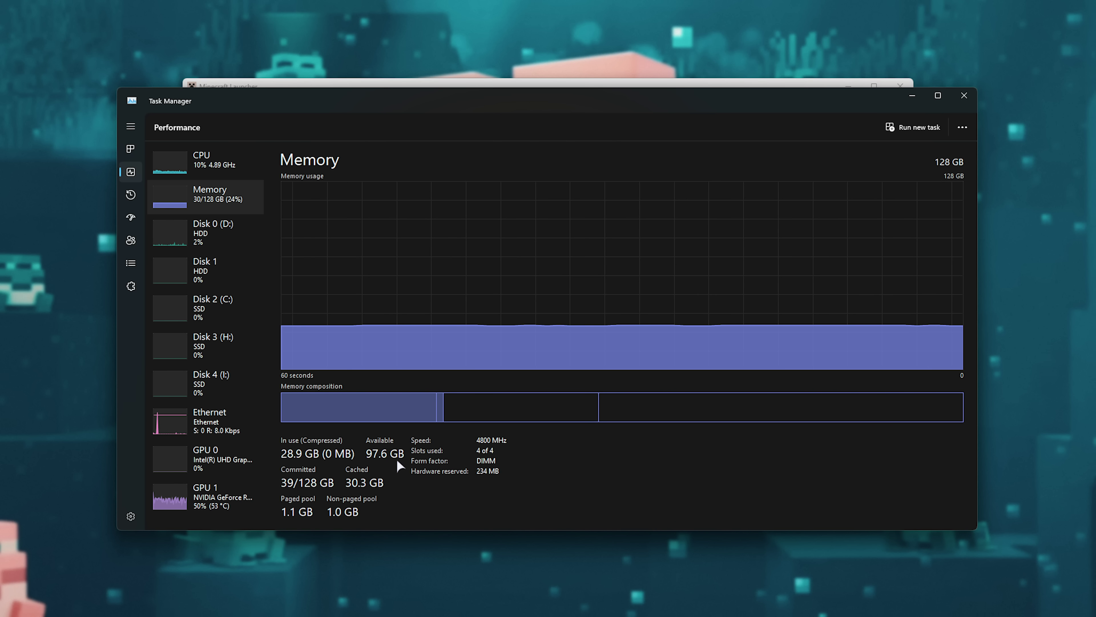
# - Close Task Manager, change the JVM memory argument from -Xmx2G to -Xmx16G, and save
pyautogui.click(962, 95)
pyautogui.click(464, 456)
pyautogui.press('BackSpace')
pyautogui.write('4')
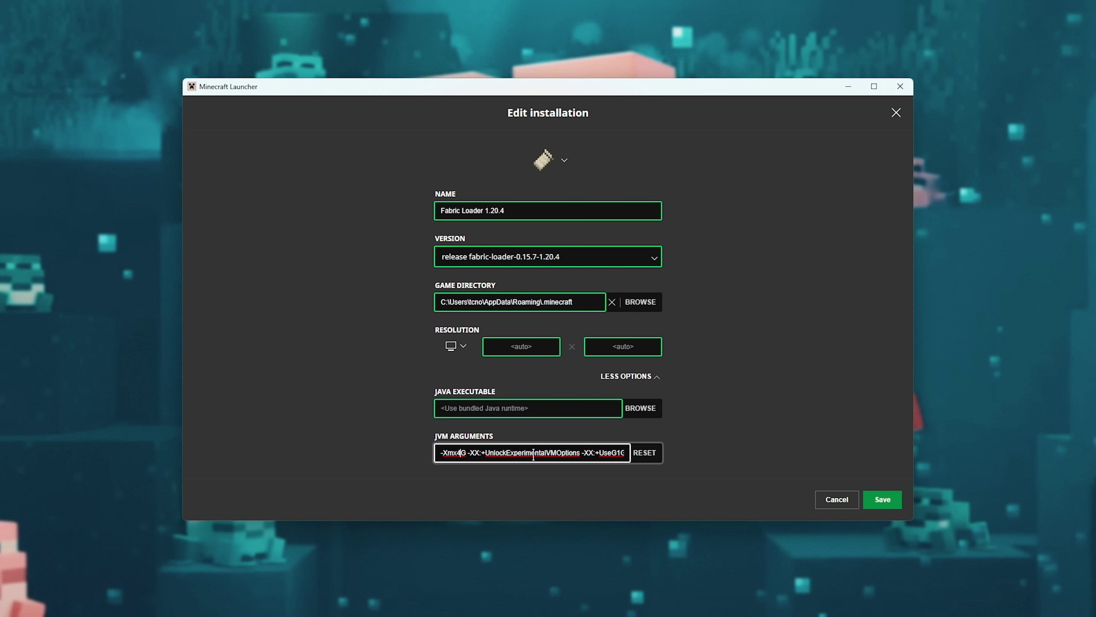
pyautogui.press('BackSpace')
pyautogui.write('16')
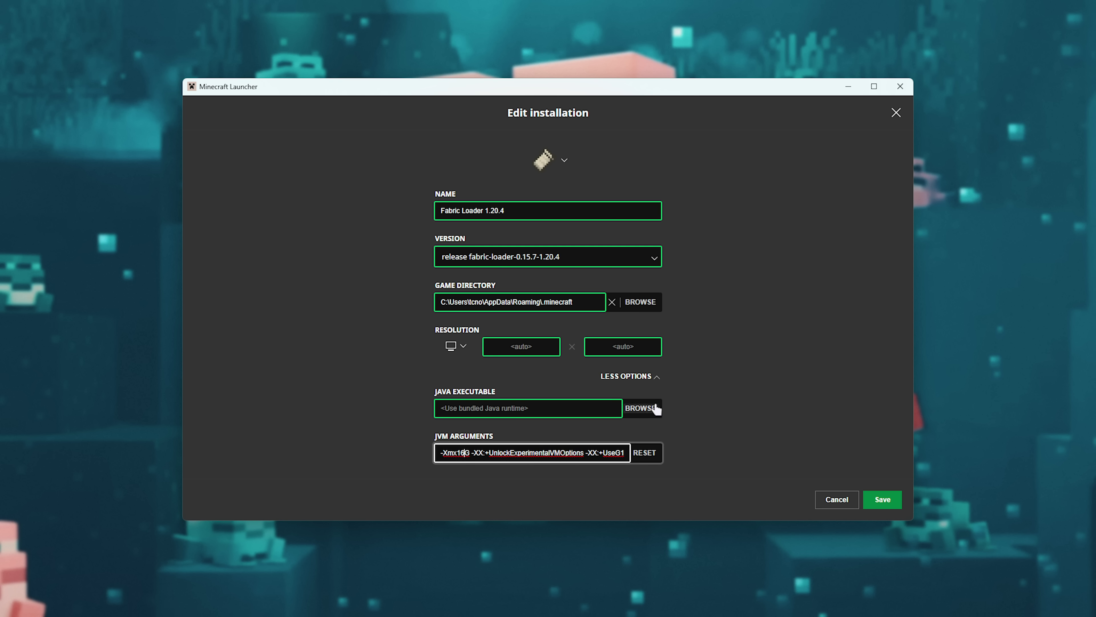
pyautogui.click(887, 500)
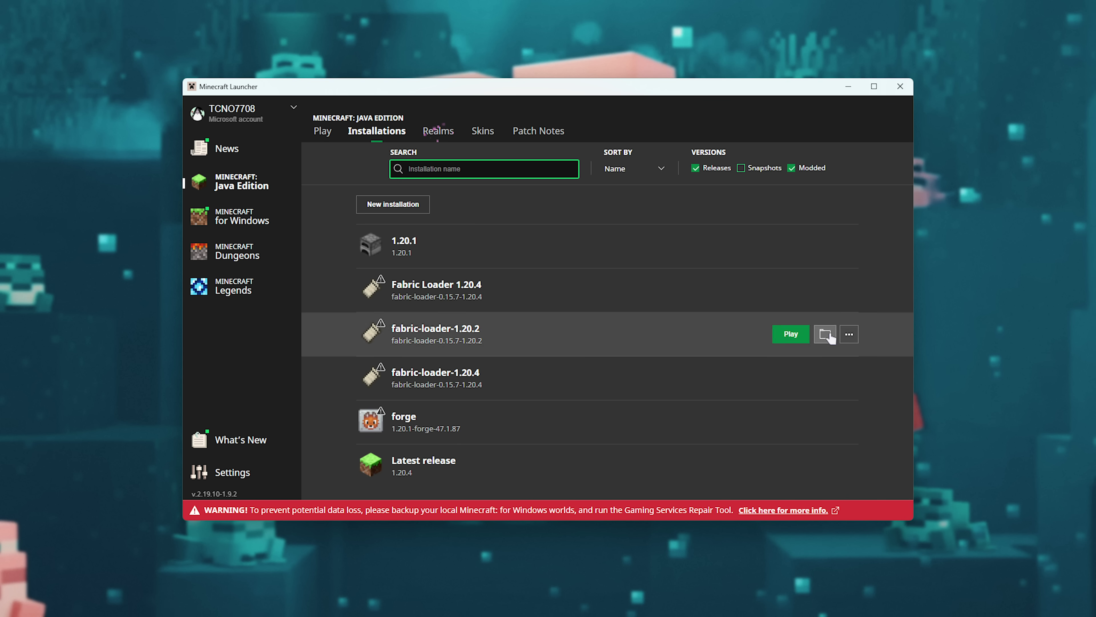
# - Launch the modded Fabric 1.20.4 installation and select the Distant Horizons, Fabric API and Iris jars
pyautogui.click(789, 291)
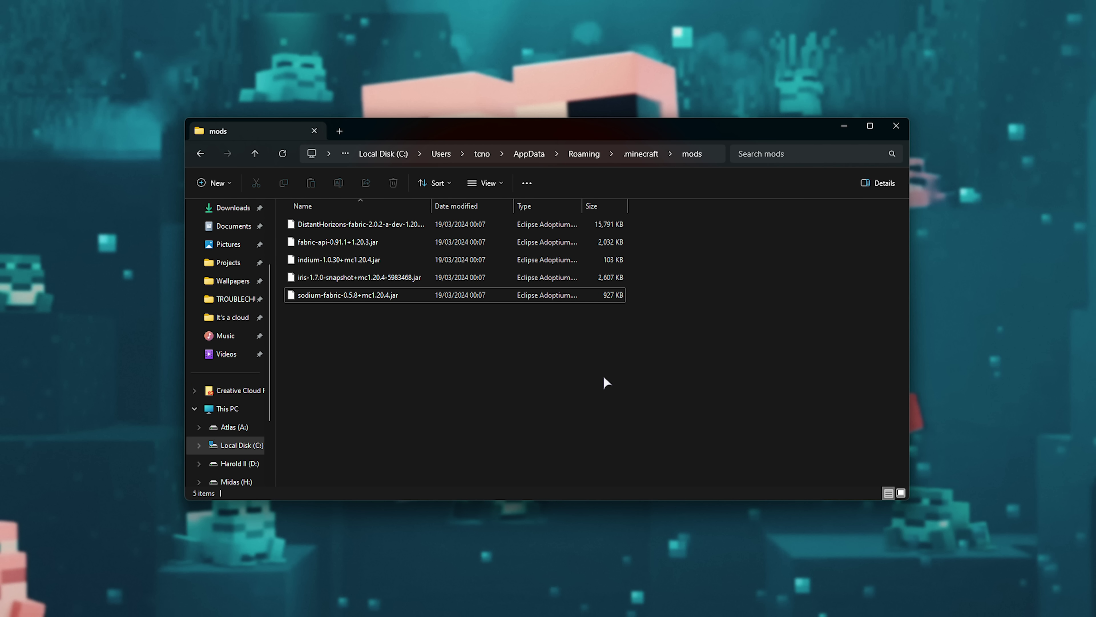
pyautogui.moveTo(724, 360); pyautogui.dragTo(548, 216)
pyautogui.click(414, 225)
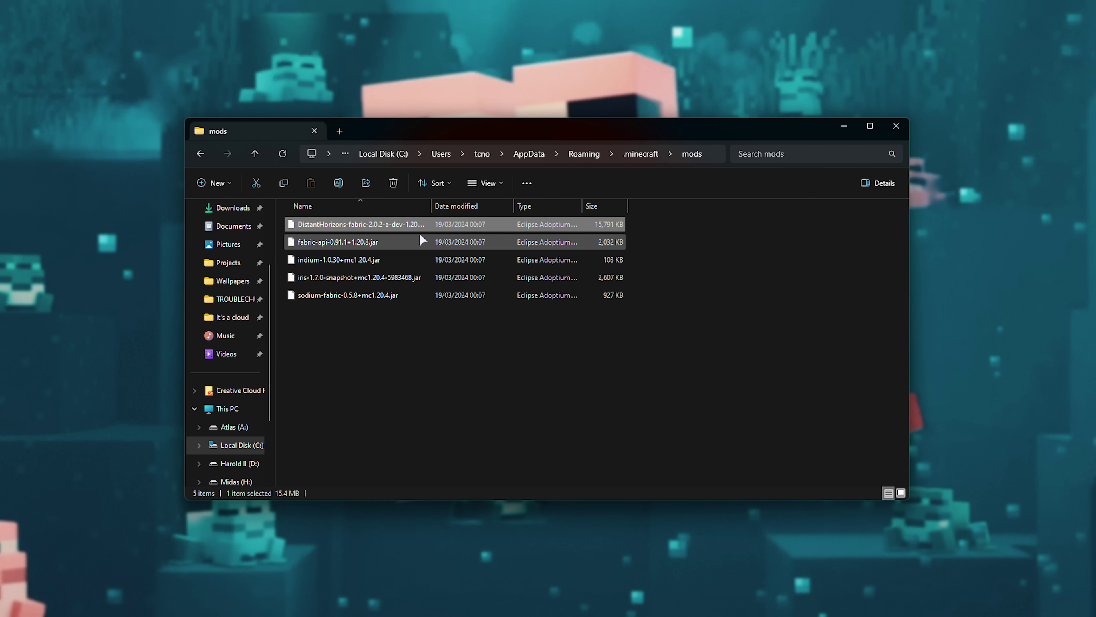
pyautogui.keyDown('ctrl'); pyautogui.click(411, 241); pyautogui.keyUp('ctrl')
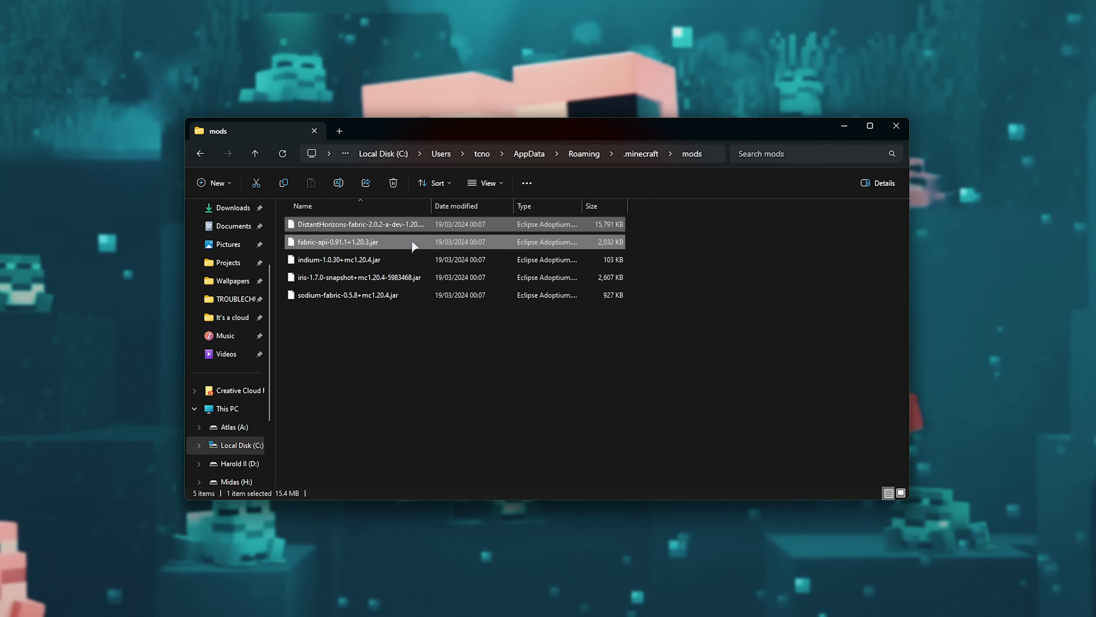
pyautogui.keyDown('ctrl'); pyautogui.click(403, 280); pyautogui.keyUp('ctrl')
# - Reselect all five mod jars, then pick just Distant Horizons and Iris
pyautogui.moveTo(624, 356); pyautogui.dragTo(306, 208)
pyautogui.click(626, 368)
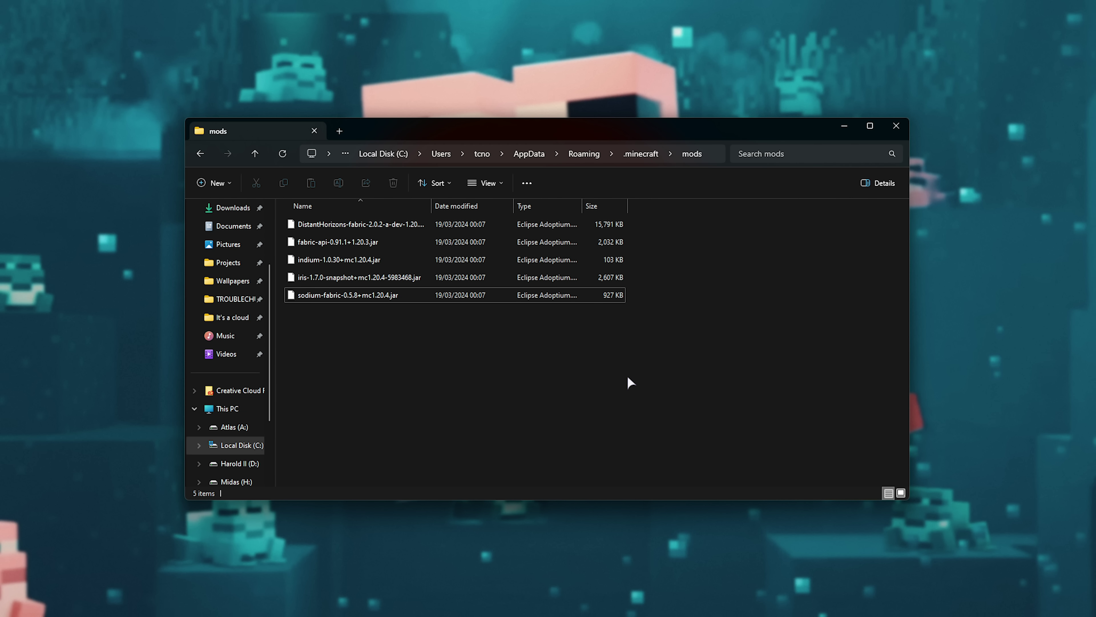
pyautogui.click(370, 229)
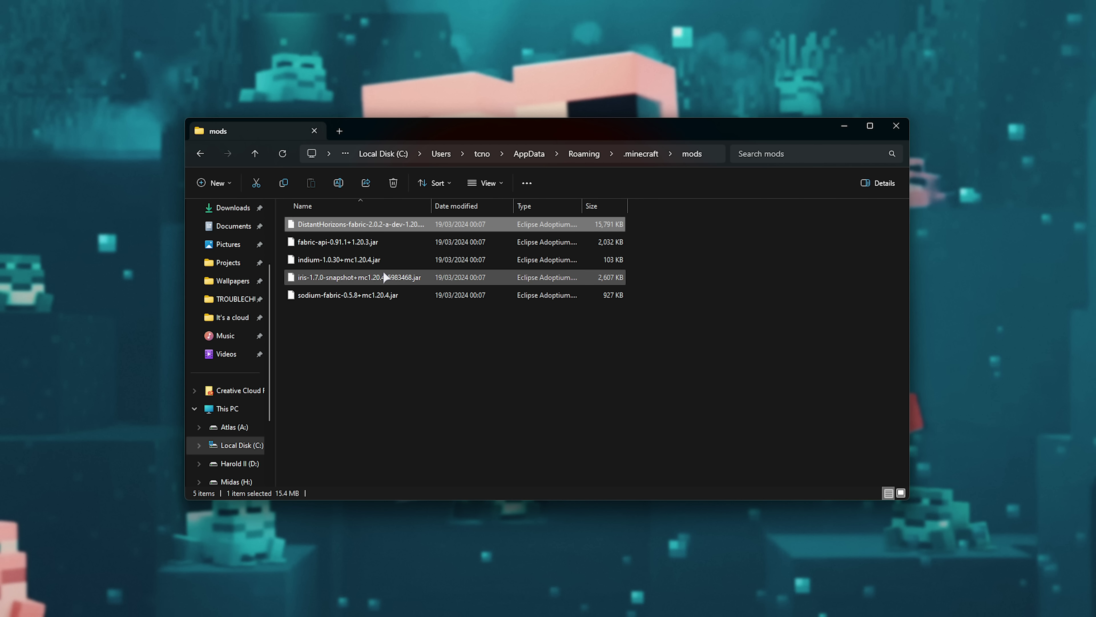
pyautogui.keyDown('ctrl'); pyautogui.click(617, 278); pyautogui.keyUp('ctrl')
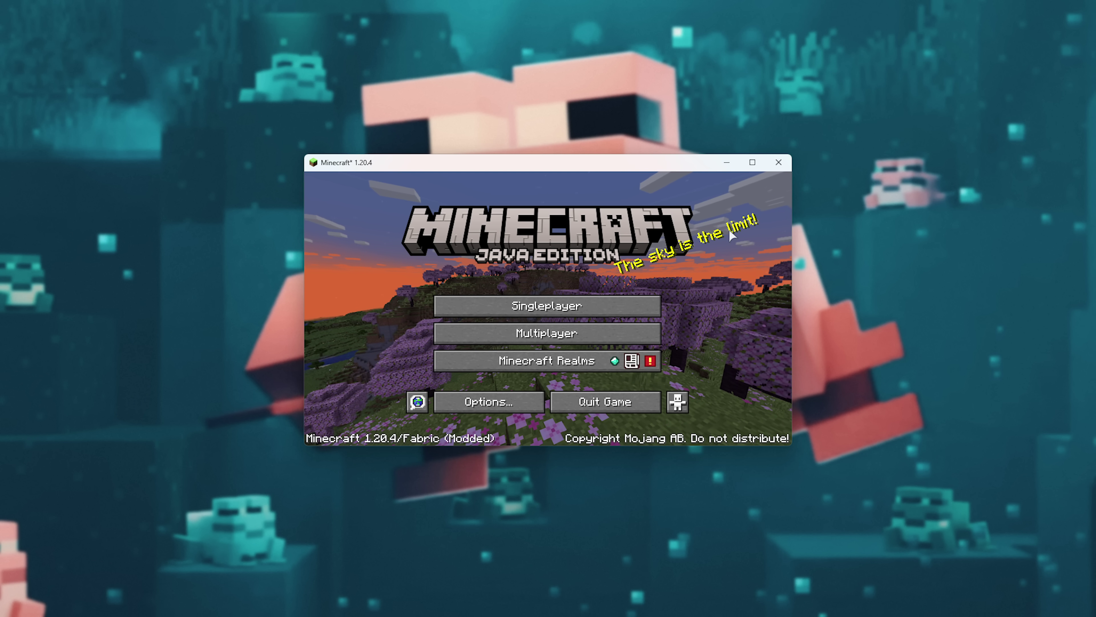
# - Switch the game to fullscreen and open the Distant Horizons config from Options
pyautogui.press('F11')
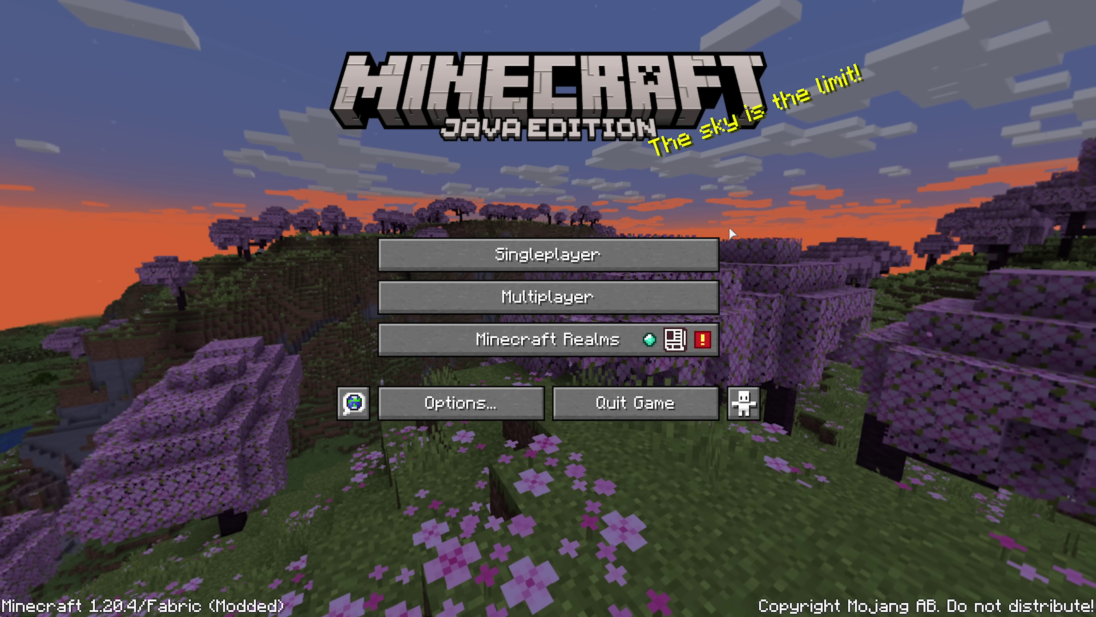
pyautogui.click(478, 409)
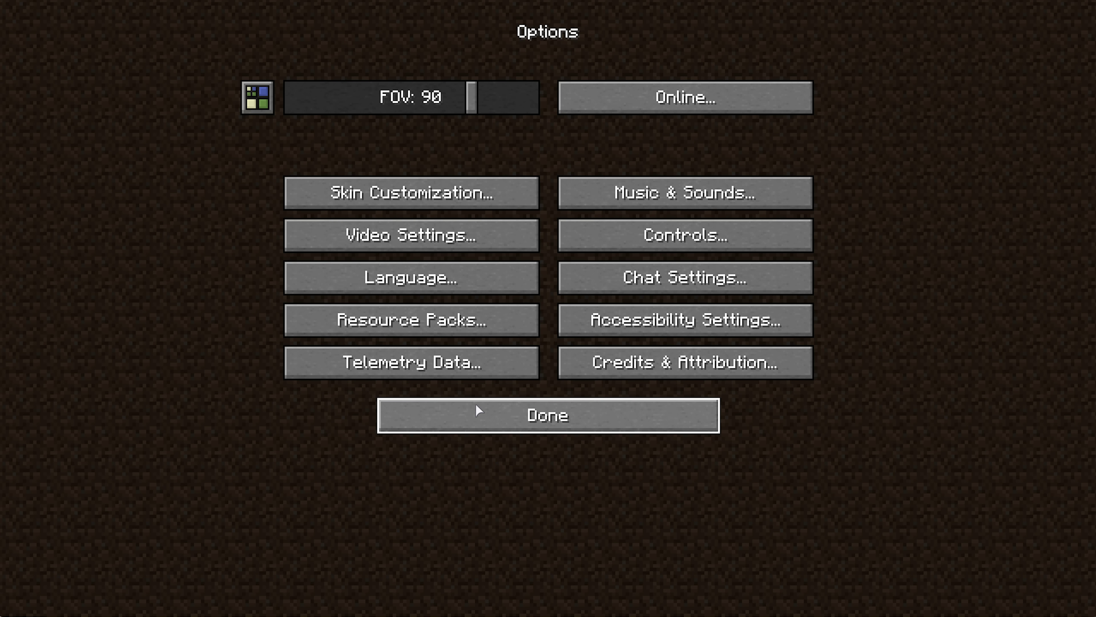
pyautogui.click(258, 113)
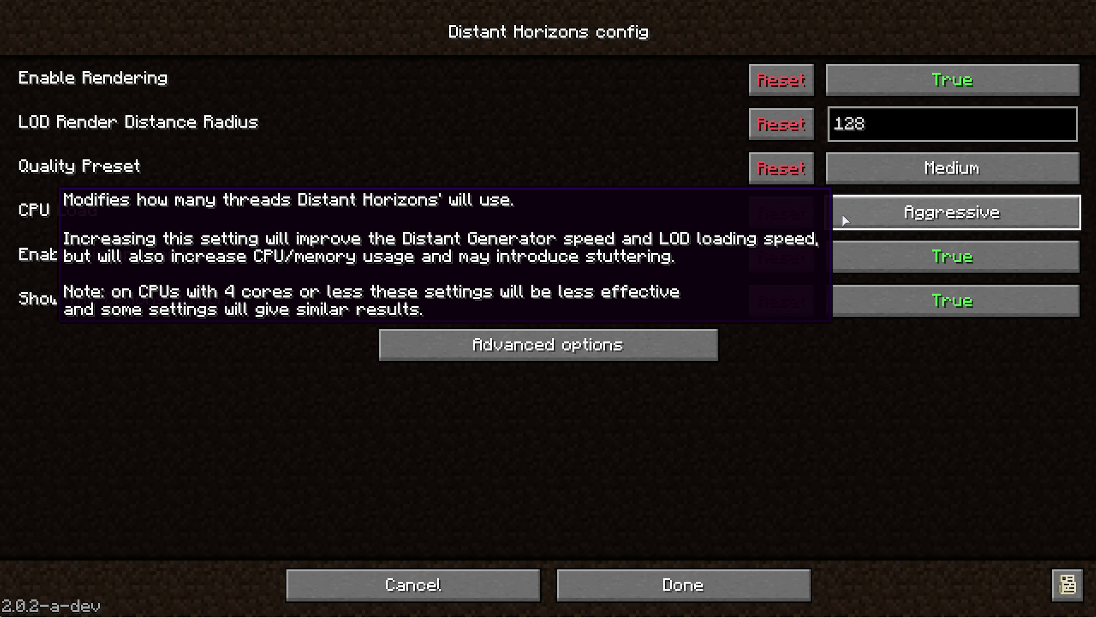
# - Cycle CPU Load past Balanced to 'I Paid For The Whole CPU' and save
pyautogui.click(855, 214)
pyautogui.click(855, 214)
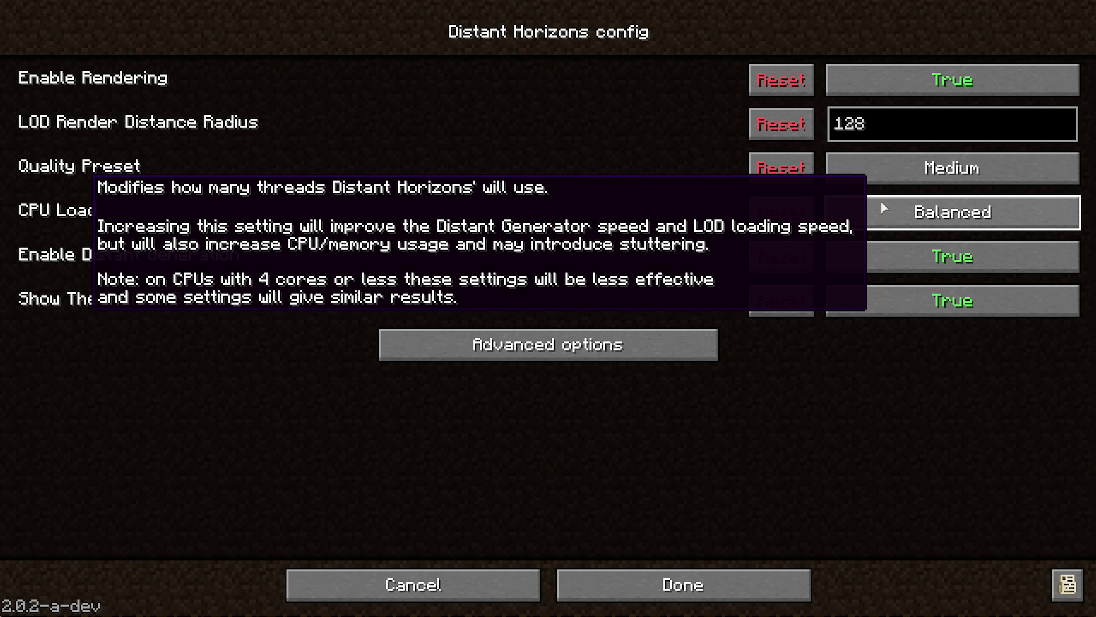
pyautogui.click(881, 209)
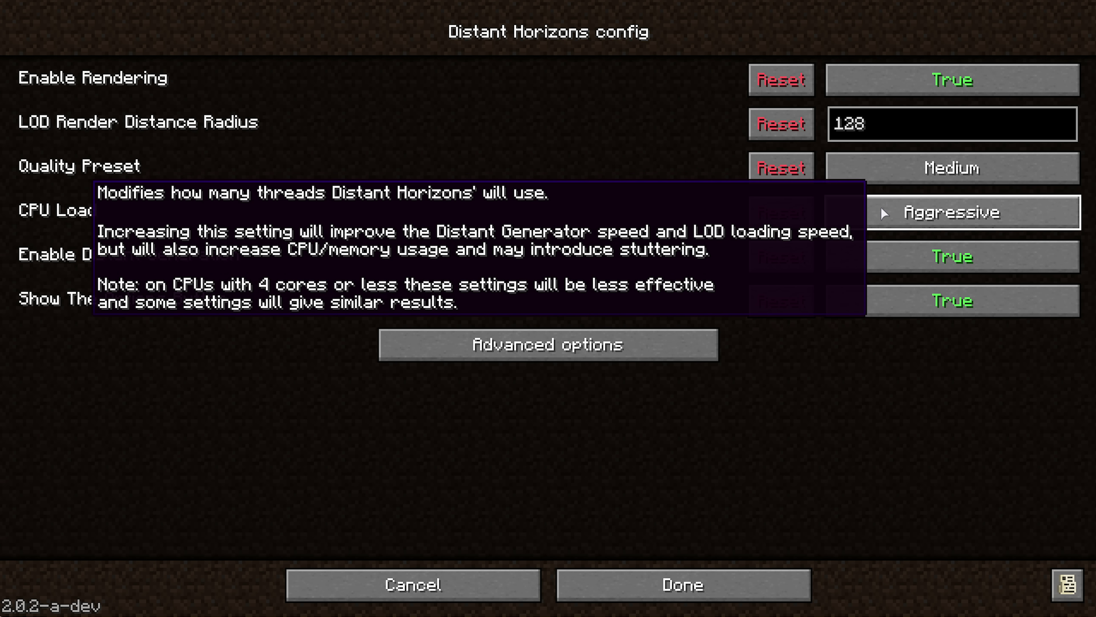
pyautogui.click(882, 208)
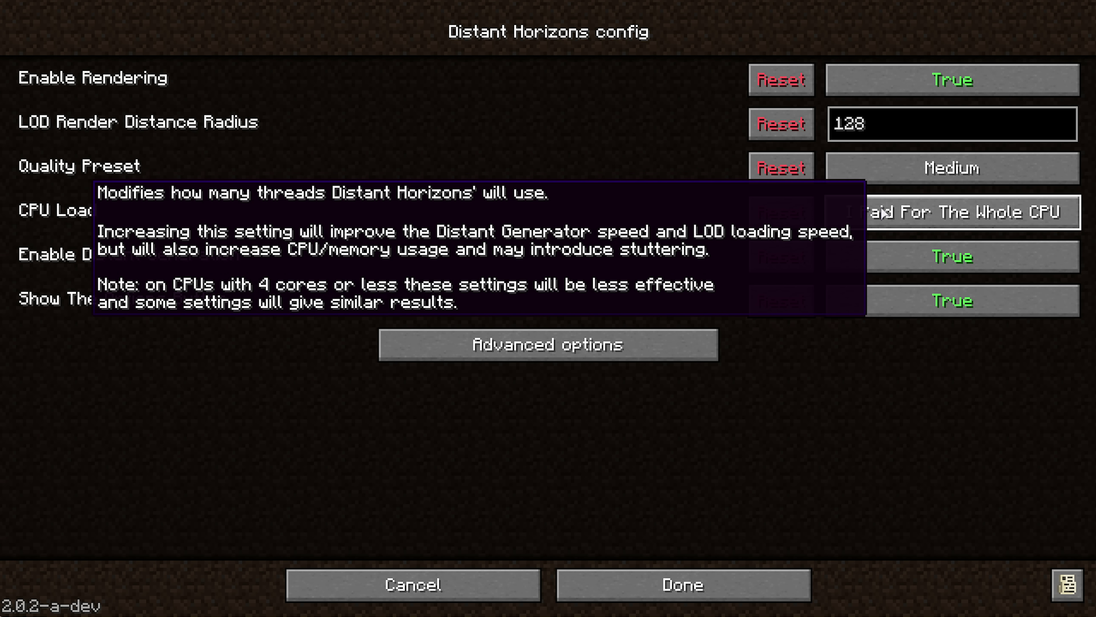
pyautogui.click(674, 584)
# - Create a new singleplayer world in Creative mode with cheats allowed
pyautogui.click(644, 416)
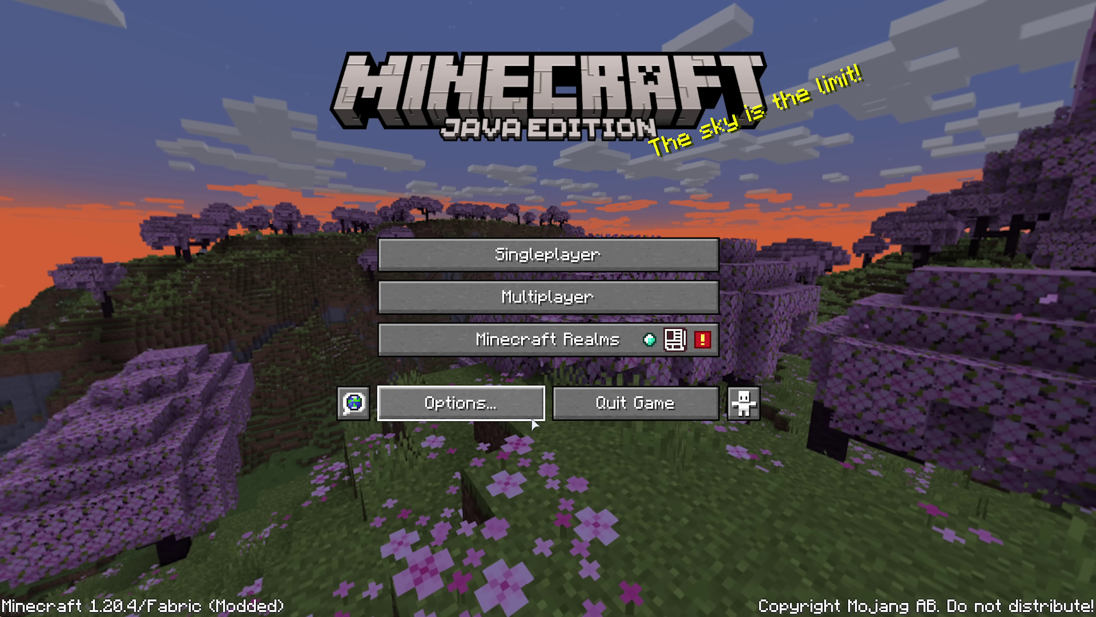
pyautogui.click(580, 254)
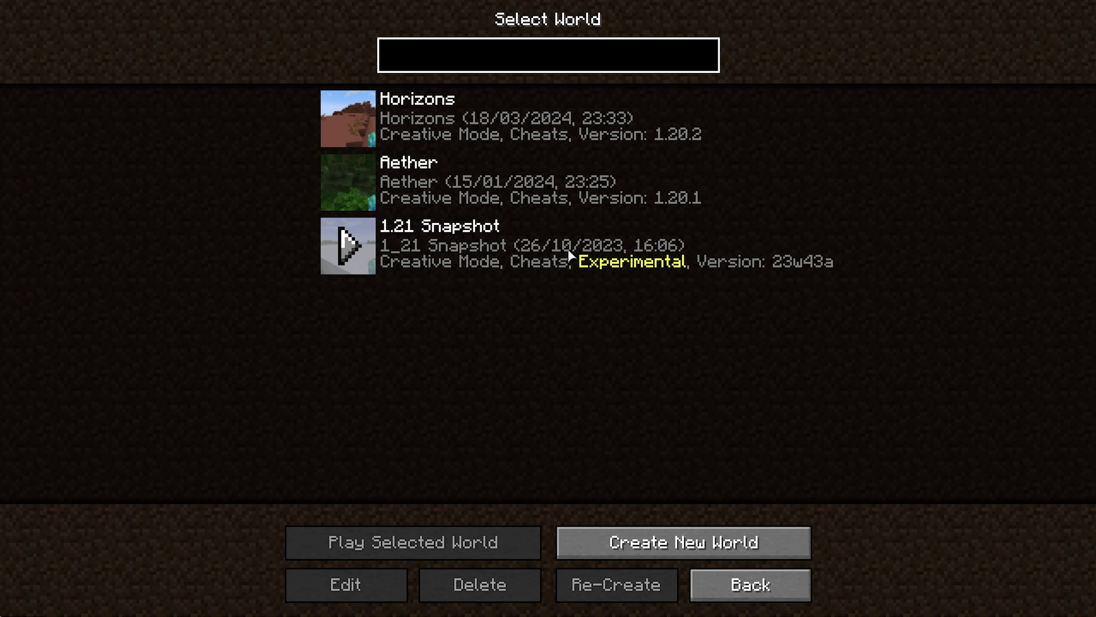
pyautogui.click(631, 547)
pyautogui.click(641, 186)
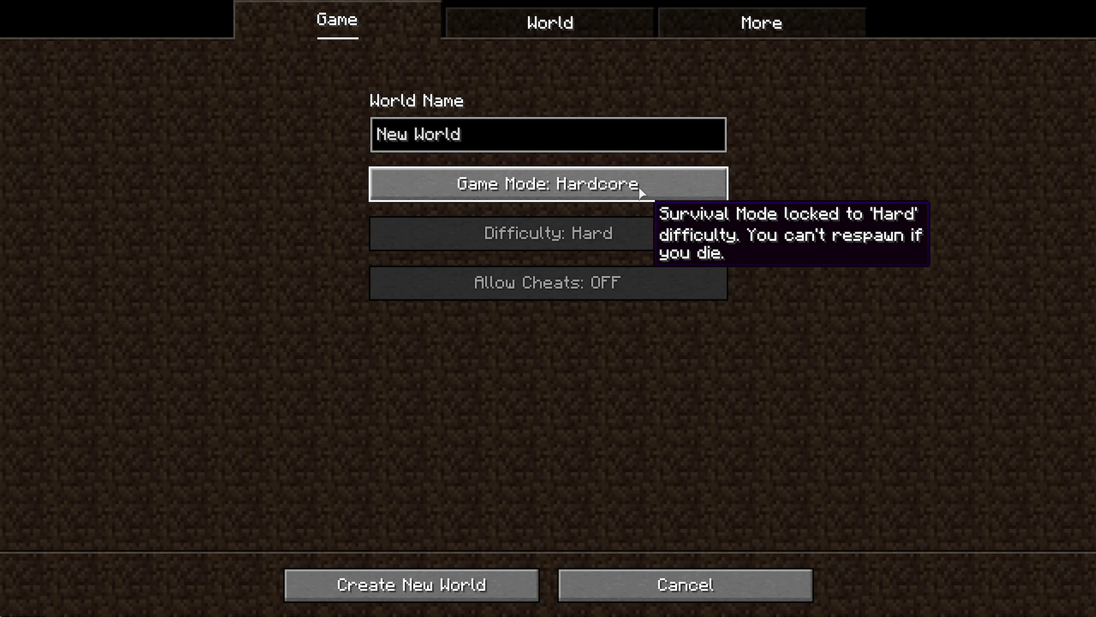
pyautogui.click(634, 186)
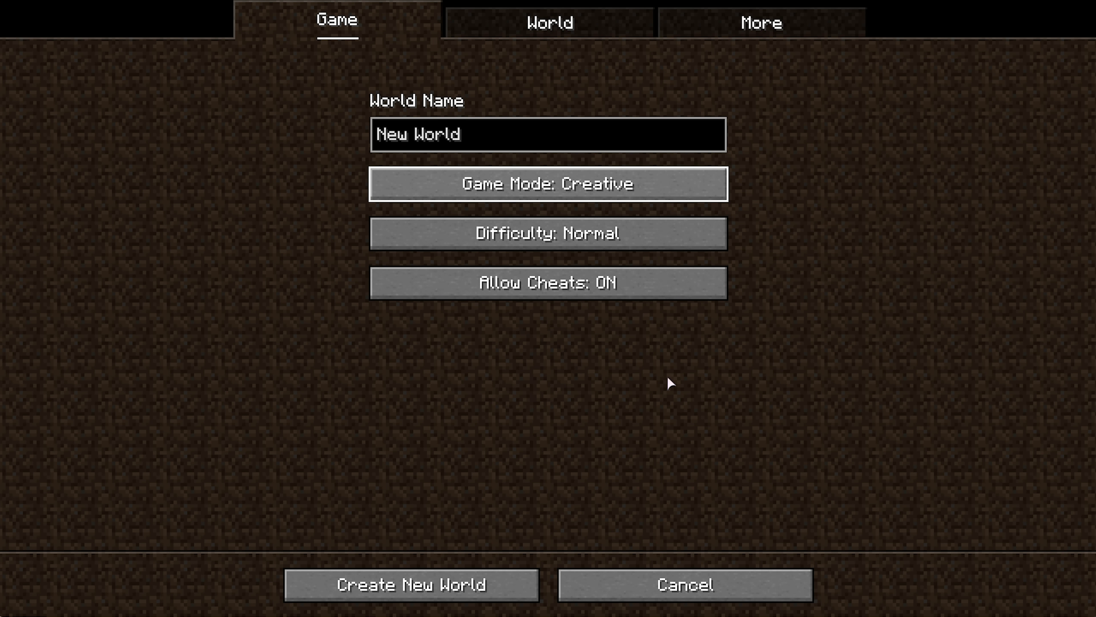
pyautogui.press('Return')
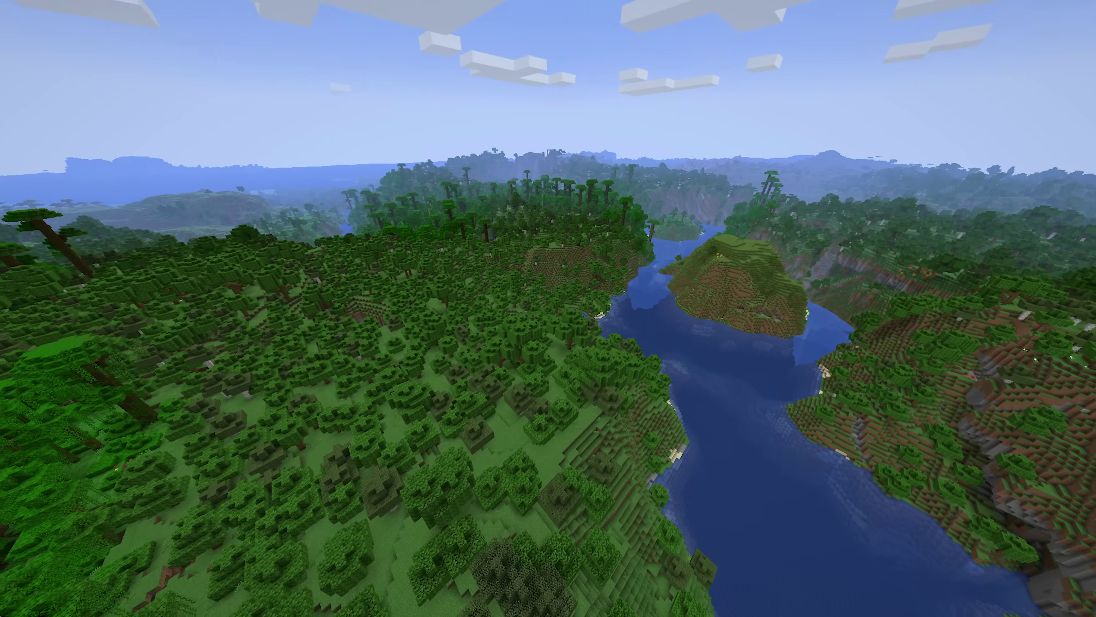
# - Switch to Creative with F3+N, check per-core CPU usage in Task Manager, then resume
pyautogui.hotkey('F3', 'n')
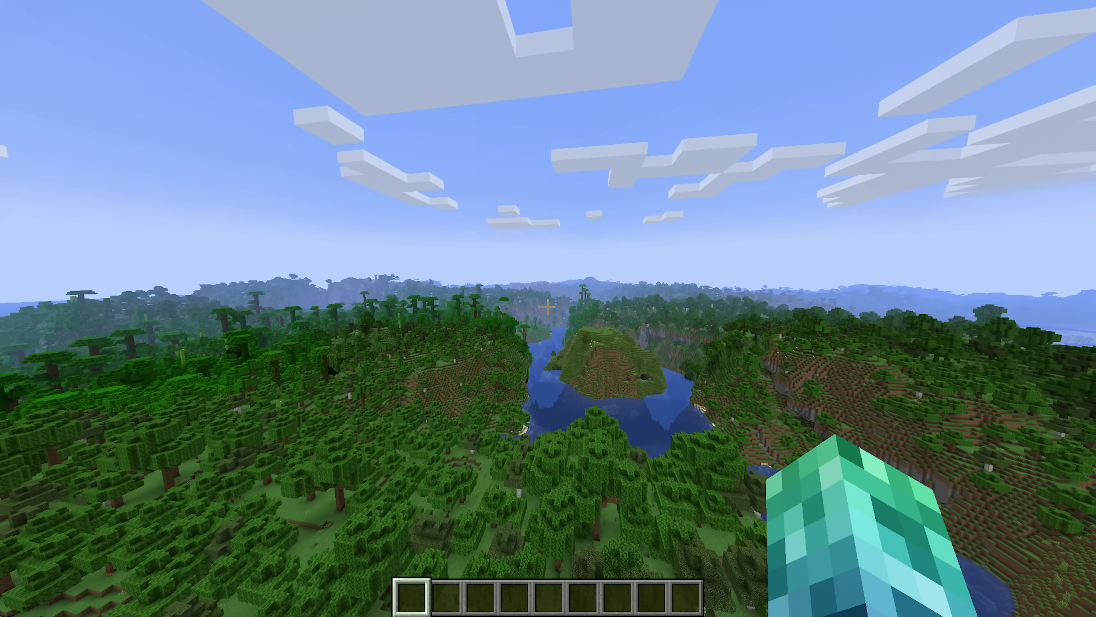
pyautogui.hotkey('ctrl', 'shift', 'Escape')
pyautogui.click(131, 168)
pyautogui.click(223, 163)
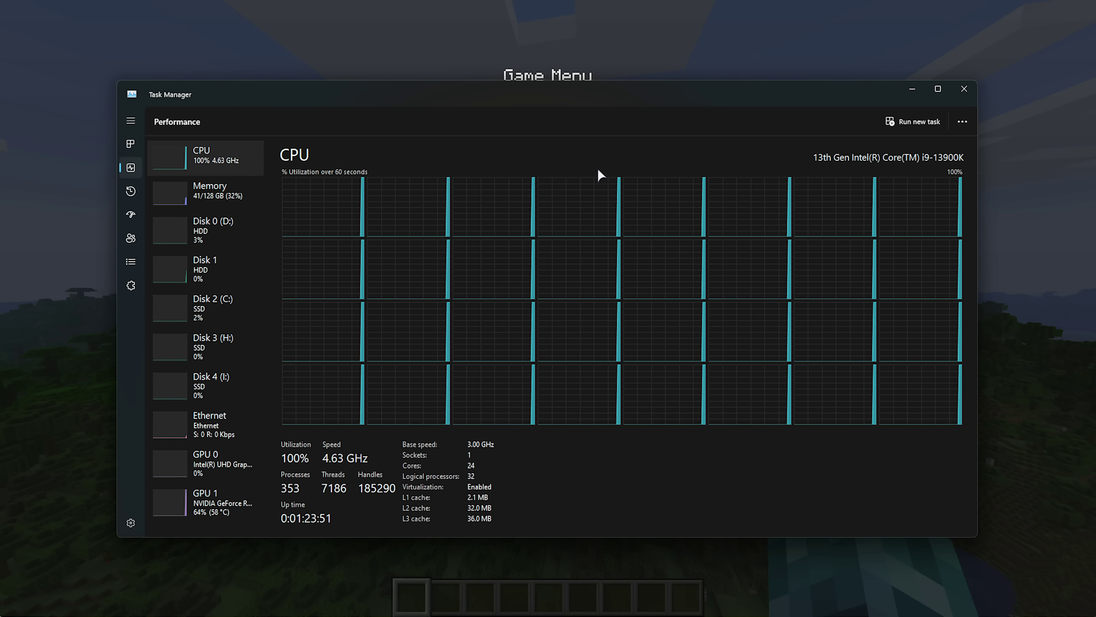
pyautogui.click(679, 67)
pyautogui.press('Escape')
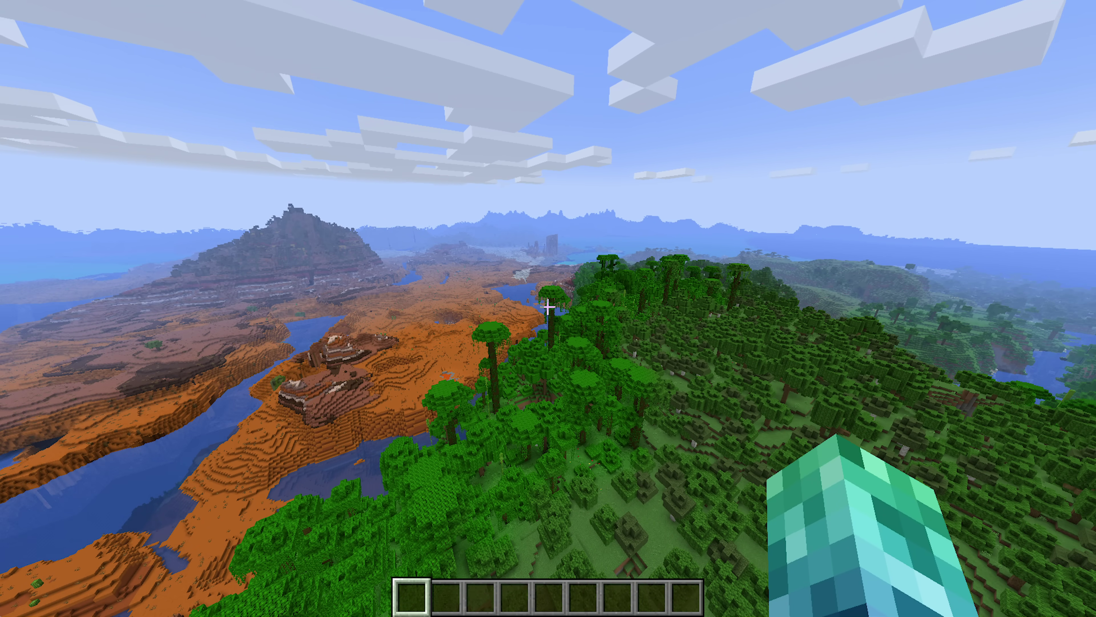
# - Turn off Distant Horizons rendering and compare the view with the debug overlay
pyautogui.press('Escape')
pyautogui.click(522, 313)
pyautogui.click(258, 104)
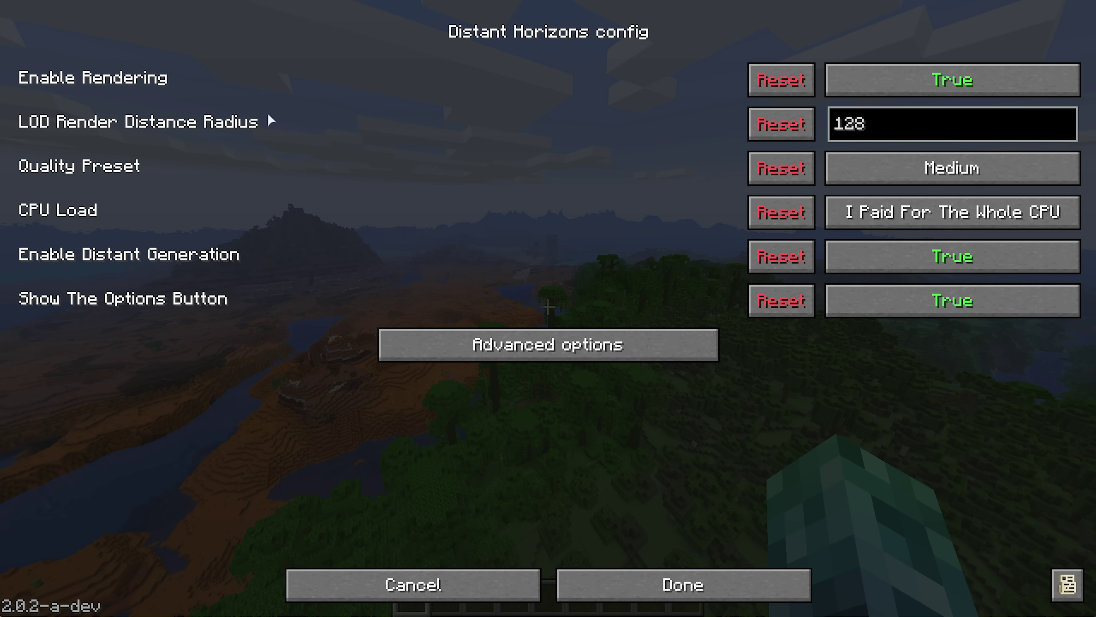
pyautogui.click(947, 78)
pyautogui.press('Escape')
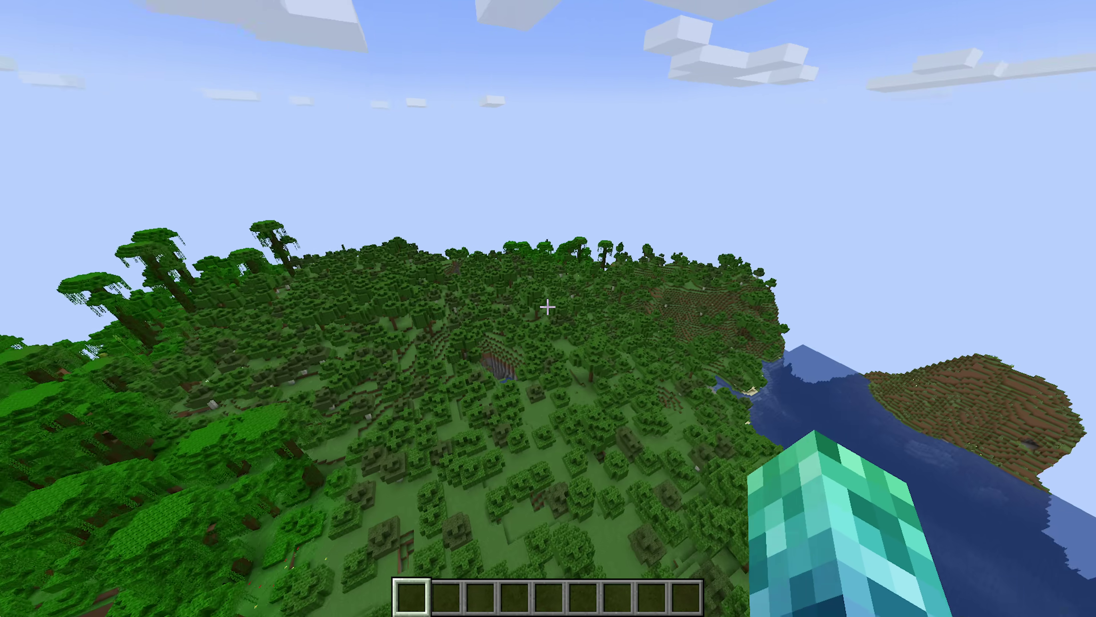
pyautogui.press('F3')
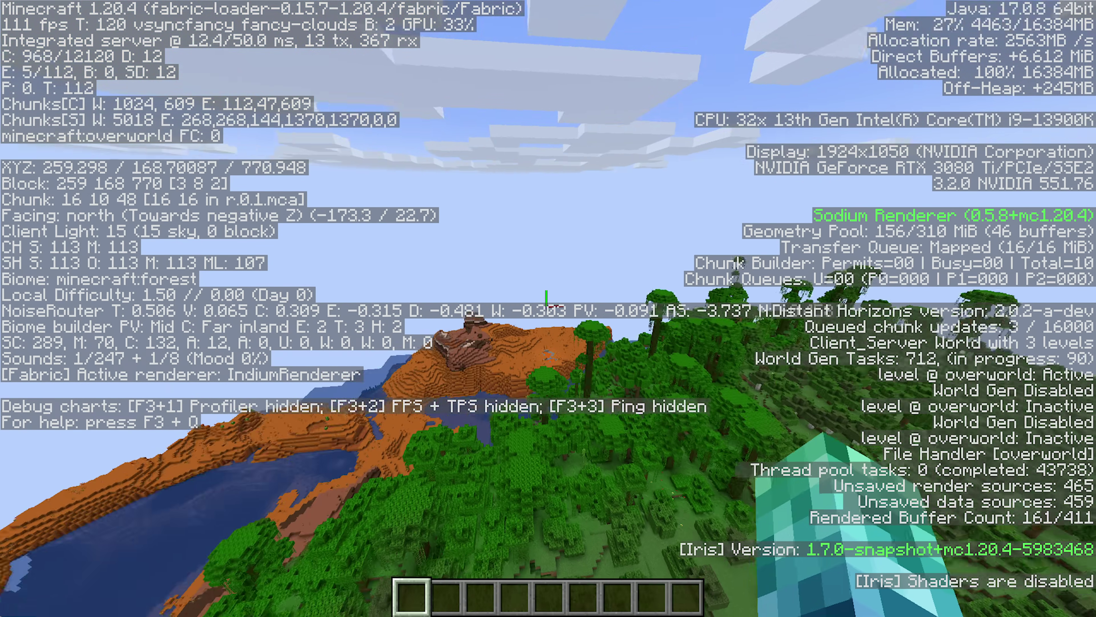
pyautogui.press('F3')
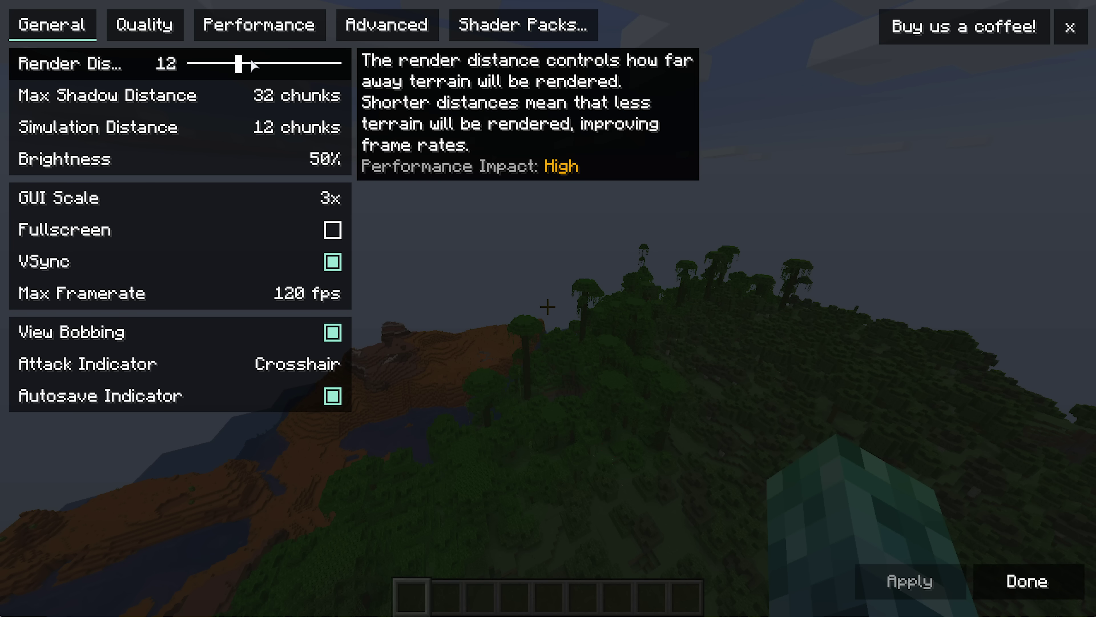
# - Re-enable Distant Horizons rendering, save, and show the debug overlay
pyautogui.press('Escape')
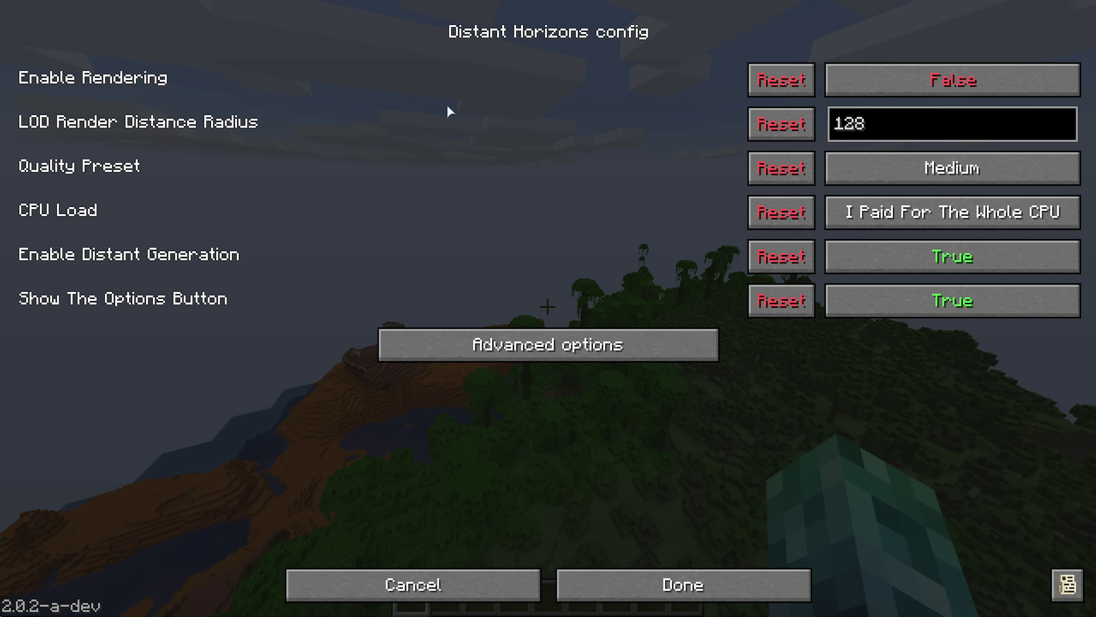
pyautogui.click(876, 82)
pyautogui.click(630, 587)
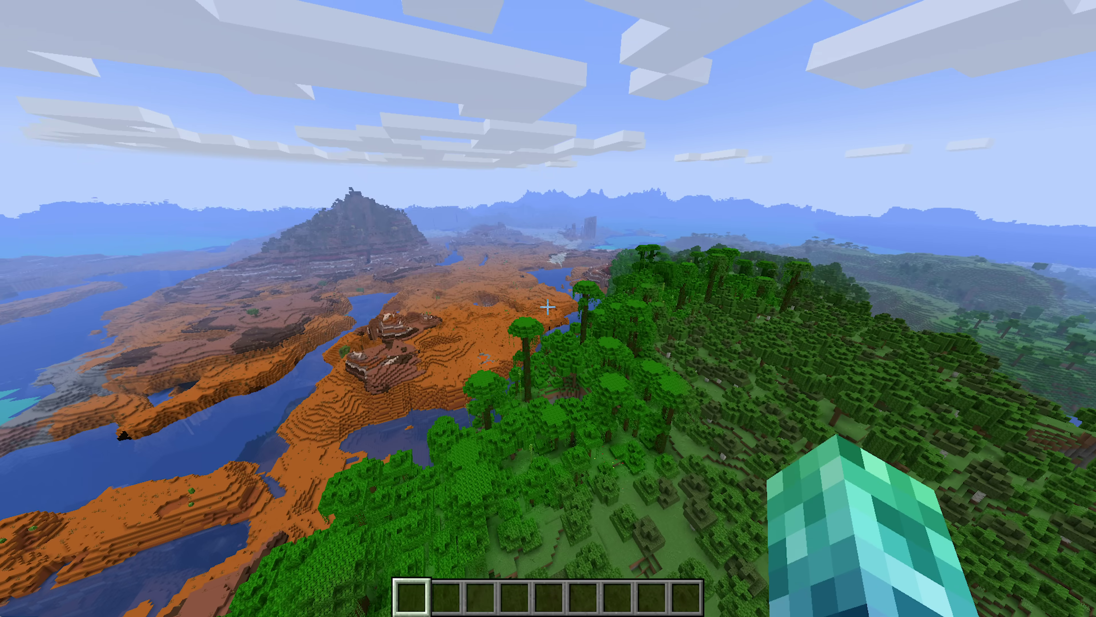
pyautogui.press('F3')
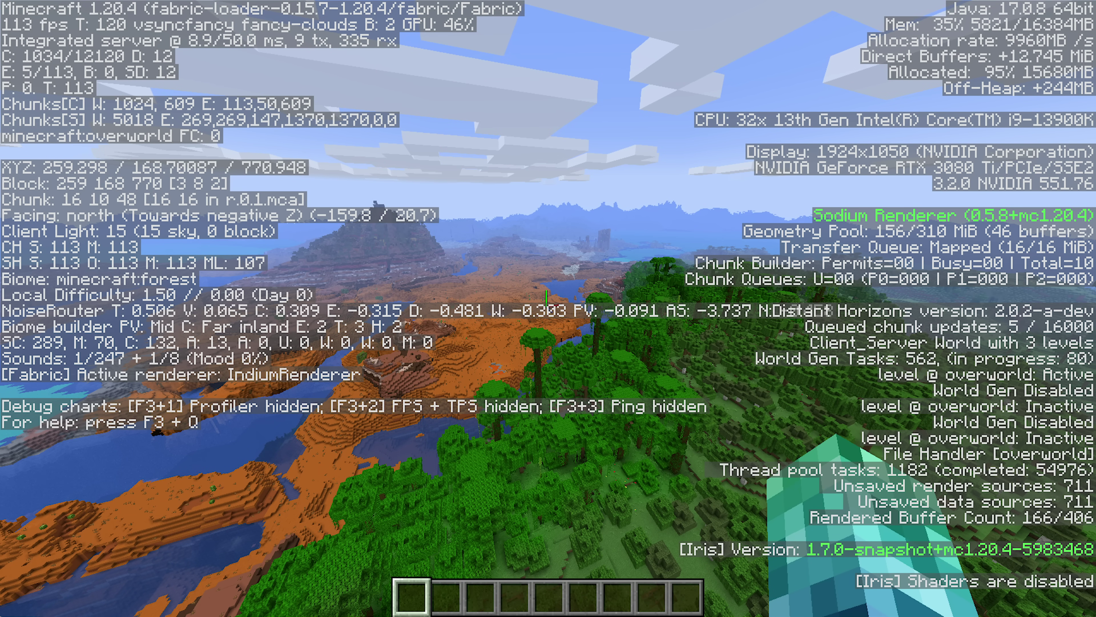
# - Hide the debug overlay and open Options > Video Settings > Shader Packs
pyautogui.press('F3')
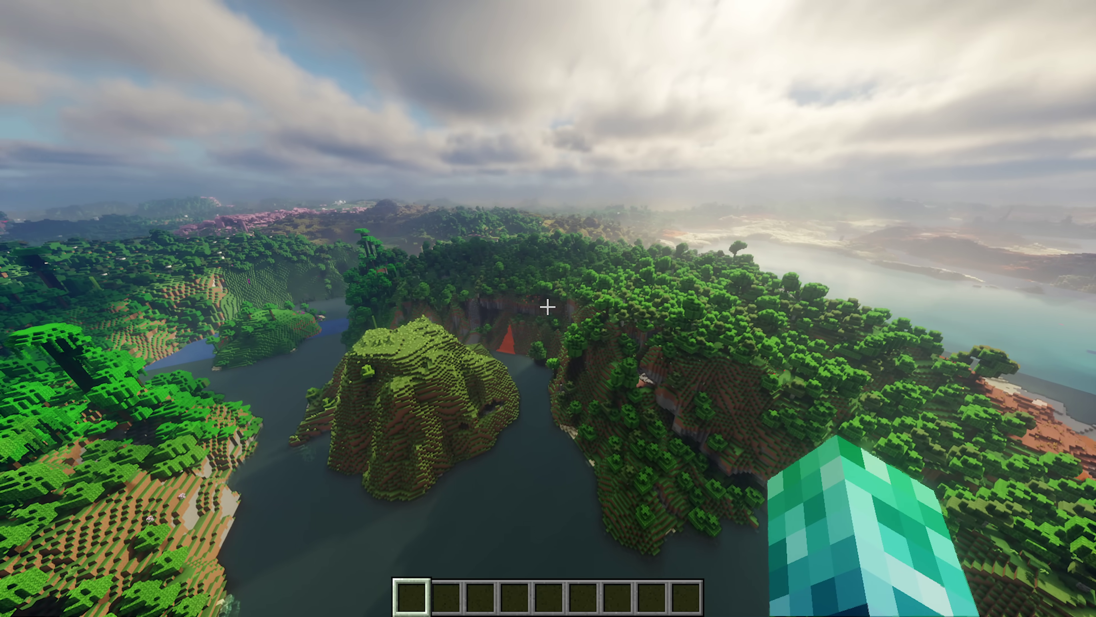
pyautogui.press('Escape')
pyautogui.click(517, 308)
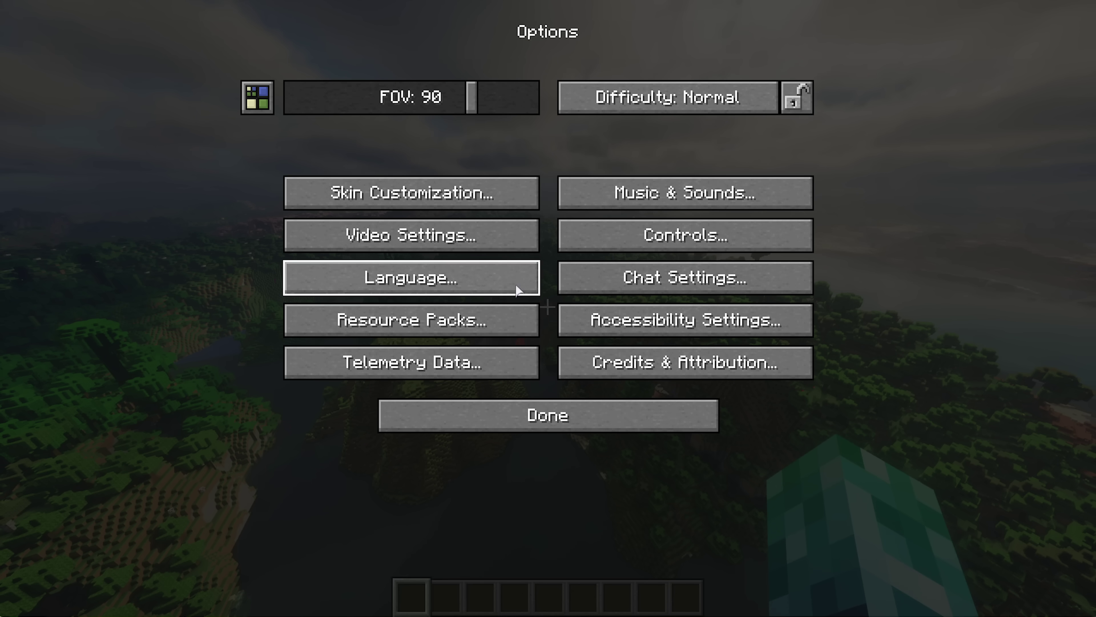
pyautogui.click(477, 246)
pyautogui.click(537, 25)
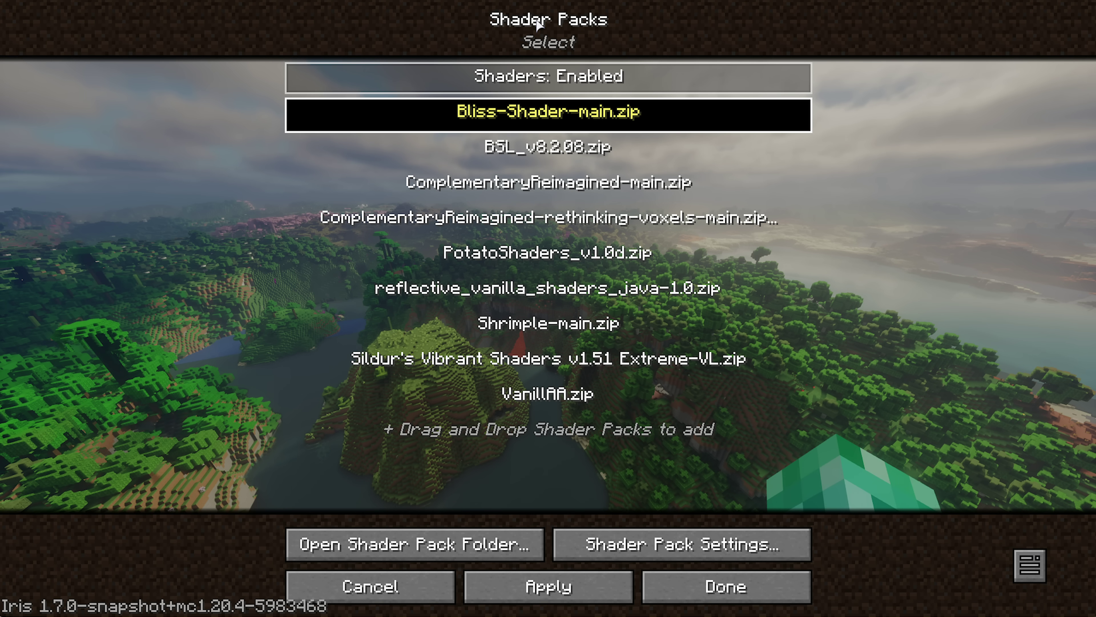
pyautogui.click(437, 557)
pyautogui.moveTo(750, 480); pyautogui.dragTo(735, 397)
pyautogui.click(606, 240)
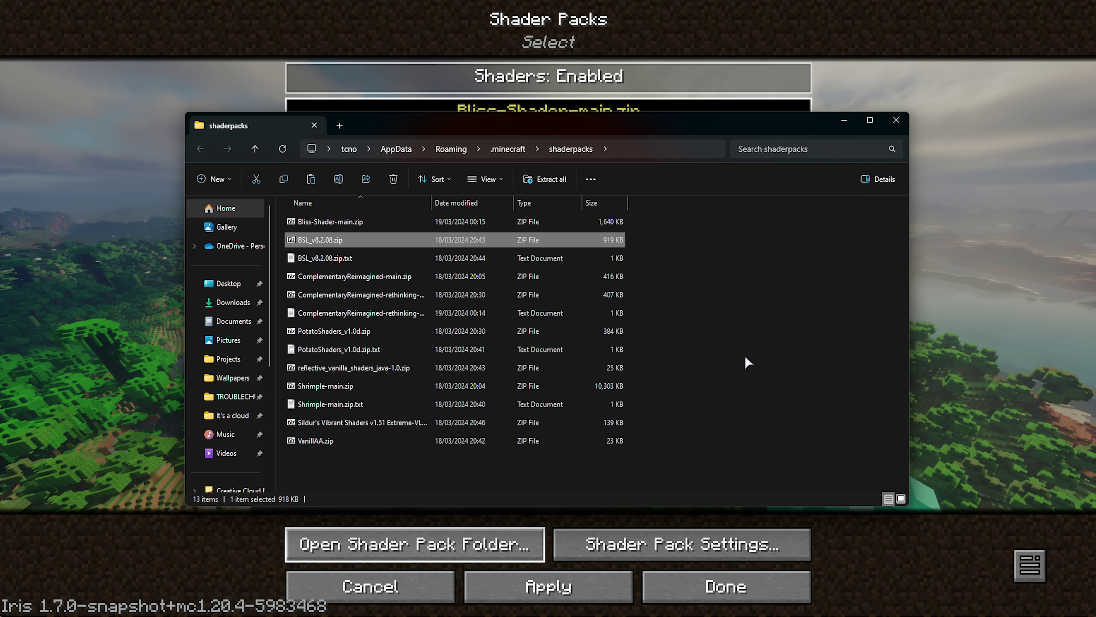
pyautogui.click(751, 336)
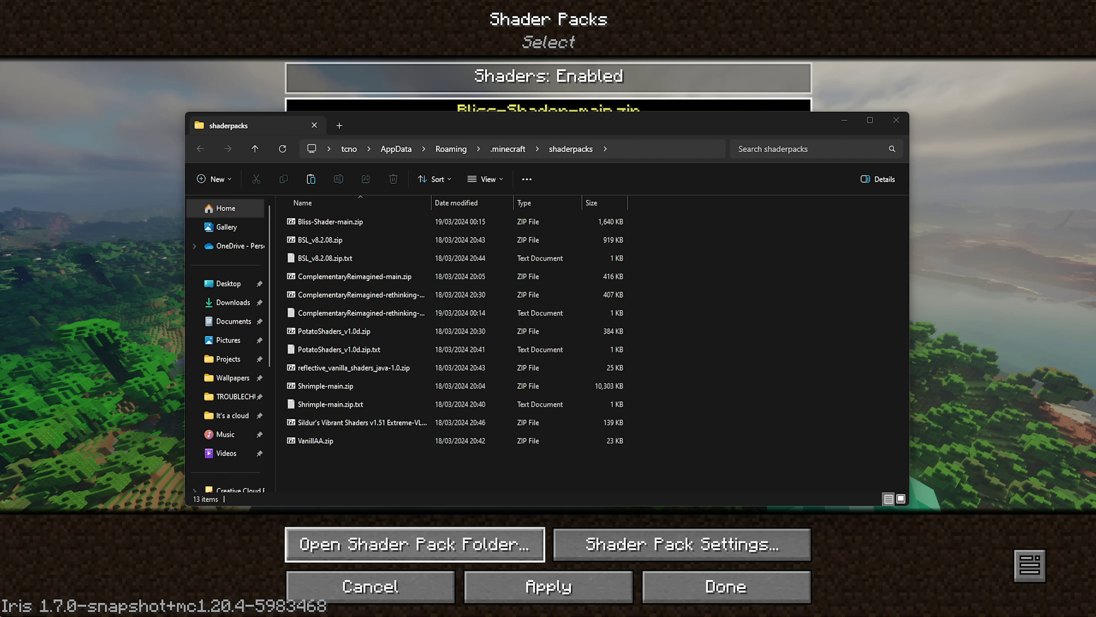
pyautogui.click(627, 224)
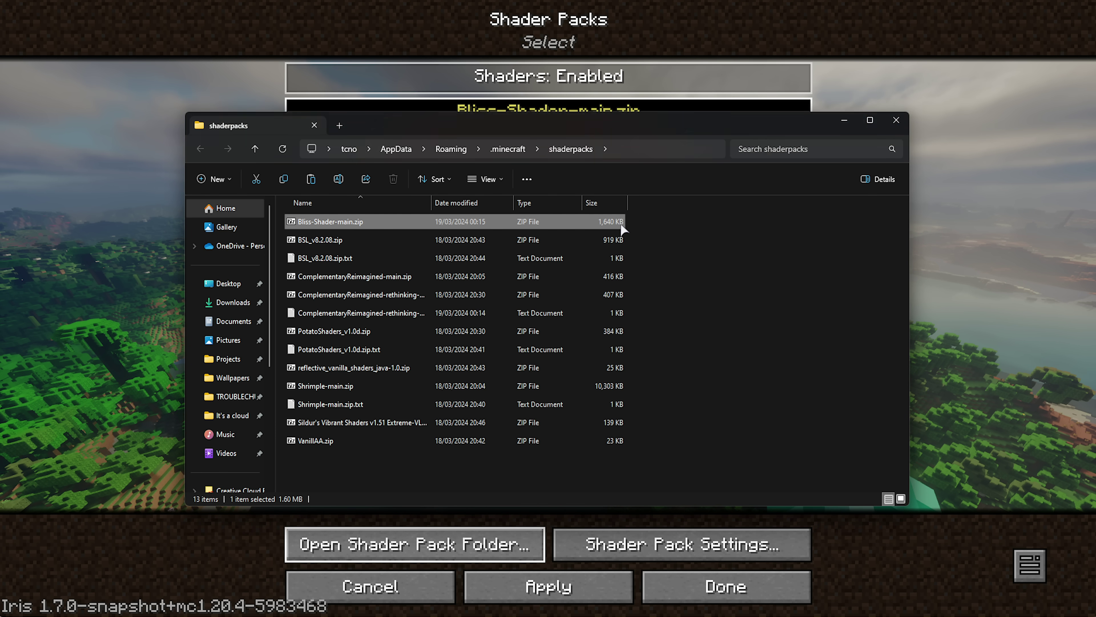
pyautogui.click(901, 80)
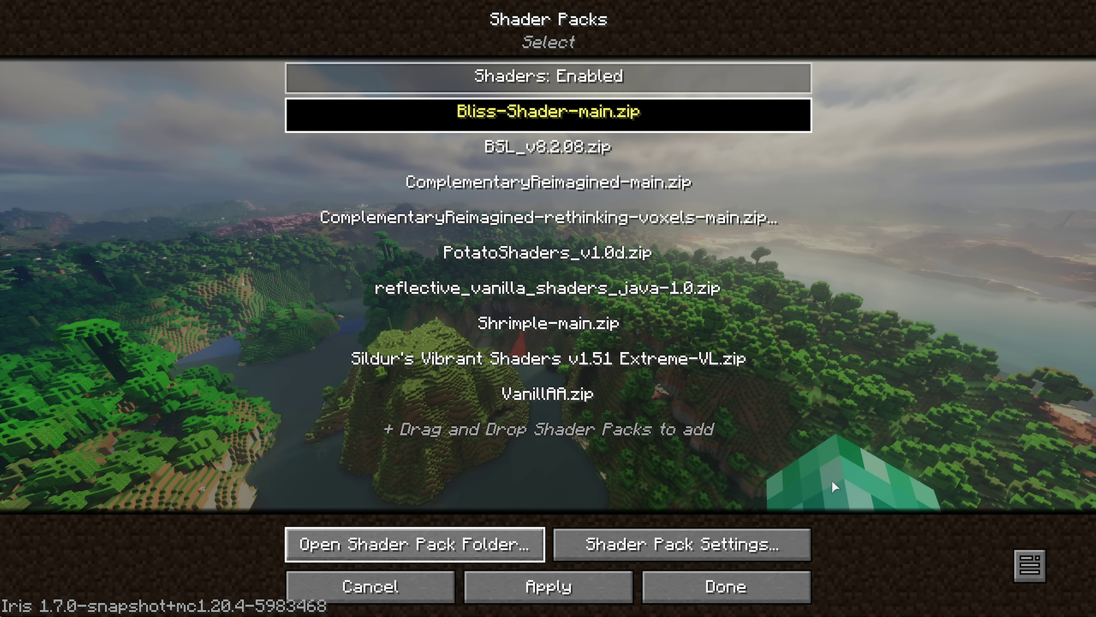
pyautogui.press('Escape')
pyautogui.press('Escape')
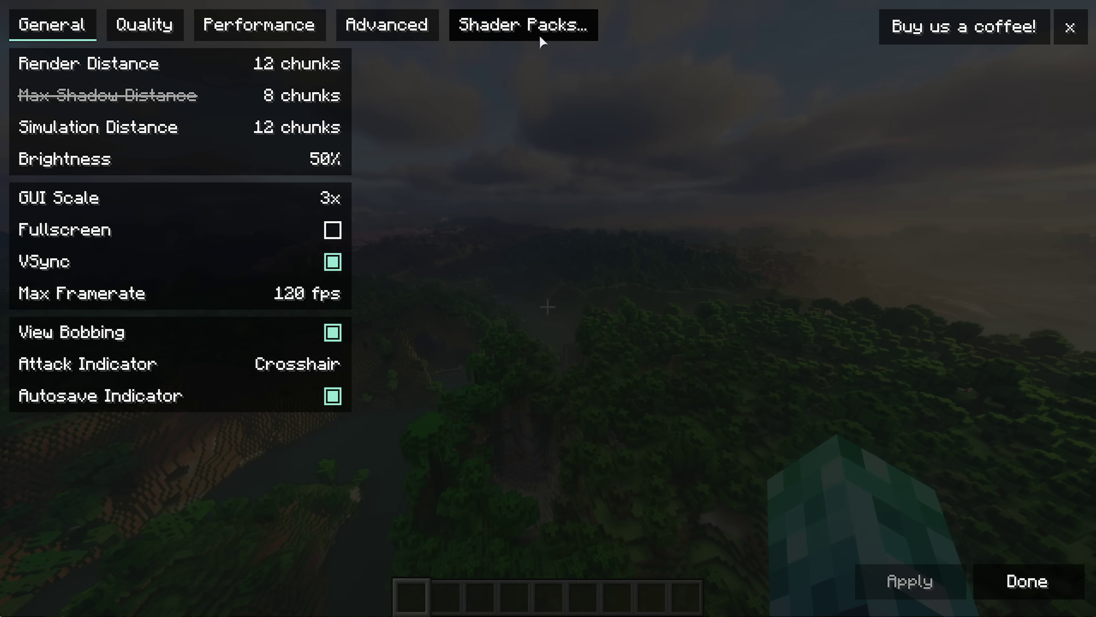
# - Apply the Sildur's Vibrant Shaders v1.51 Extreme-VL pack and return to the world
pyautogui.click(535, 27)
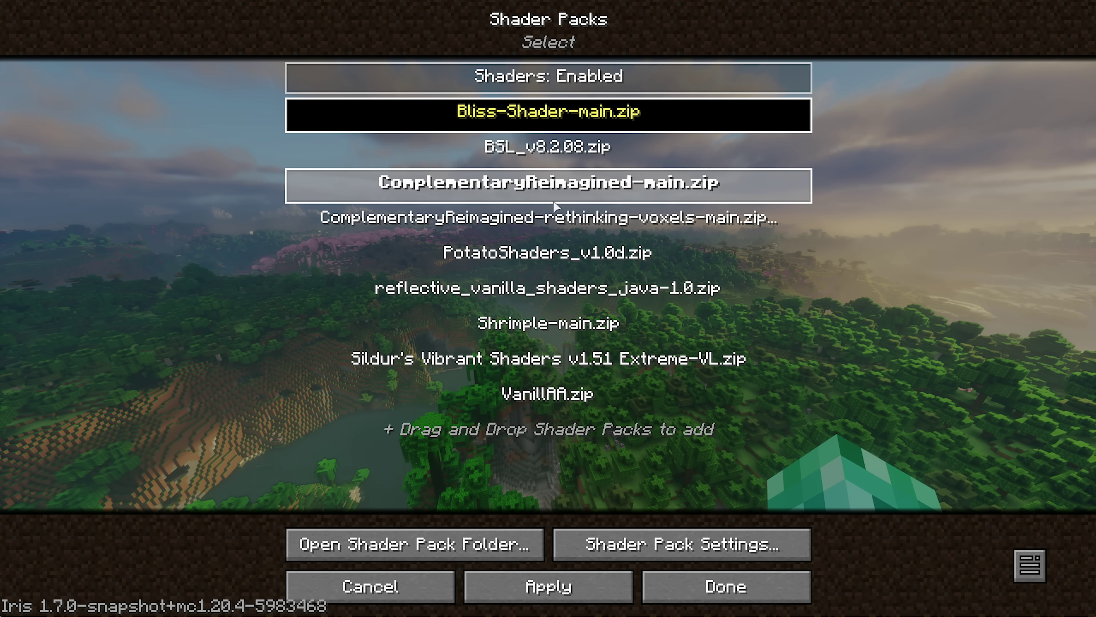
pyautogui.click(568, 583)
pyautogui.click(712, 592)
pyautogui.press('Escape')
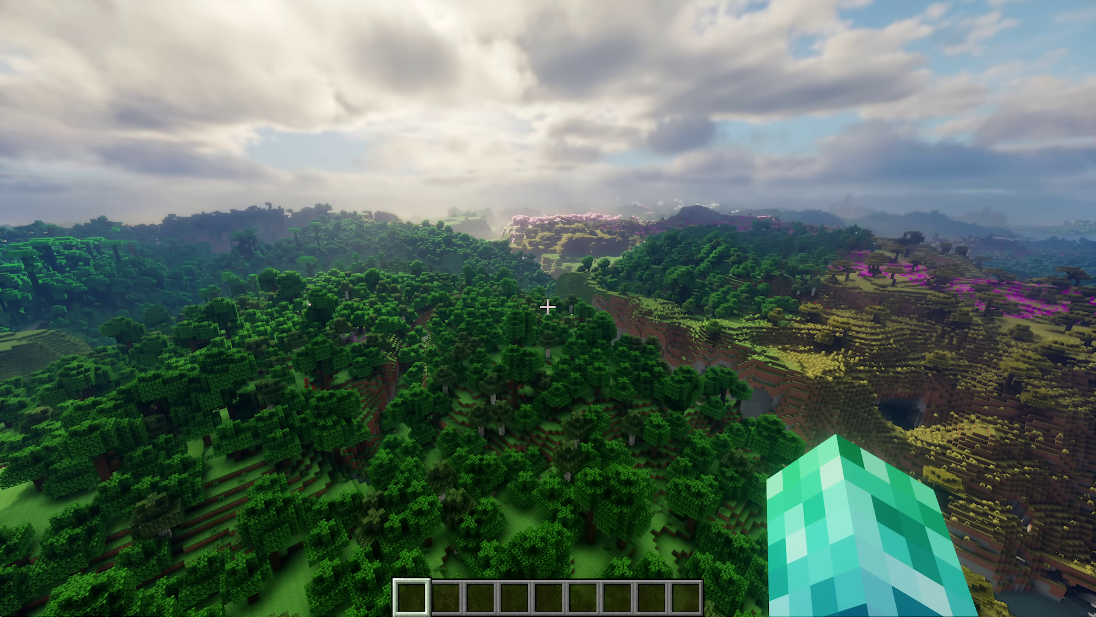
# - Hide the HUD with F1 for an unobstructed view of the landscape
pyautogui.press('F1')
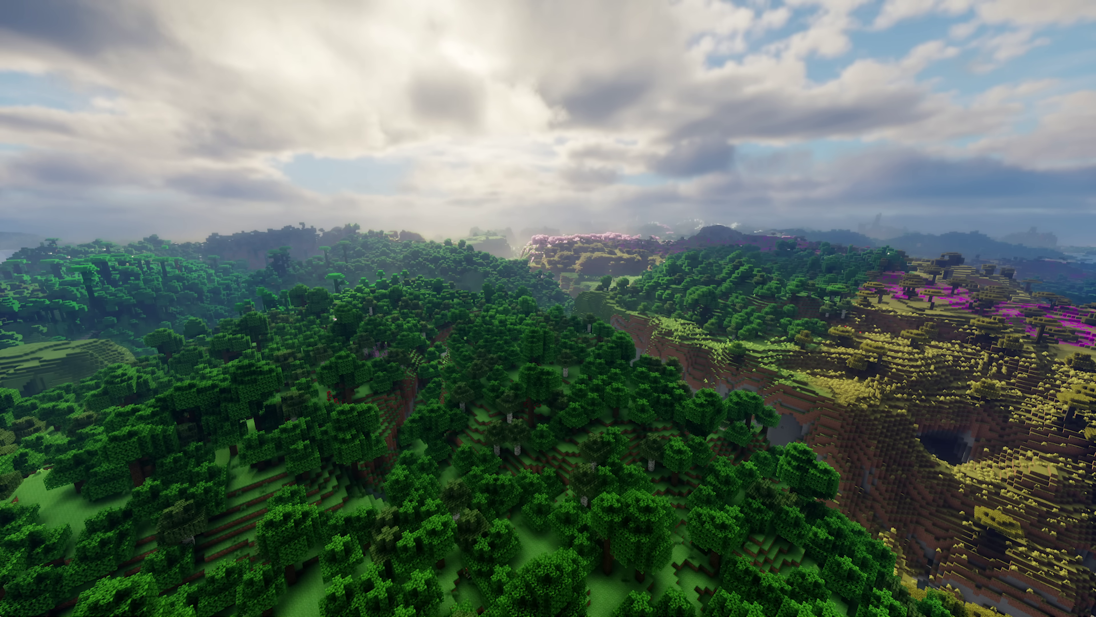